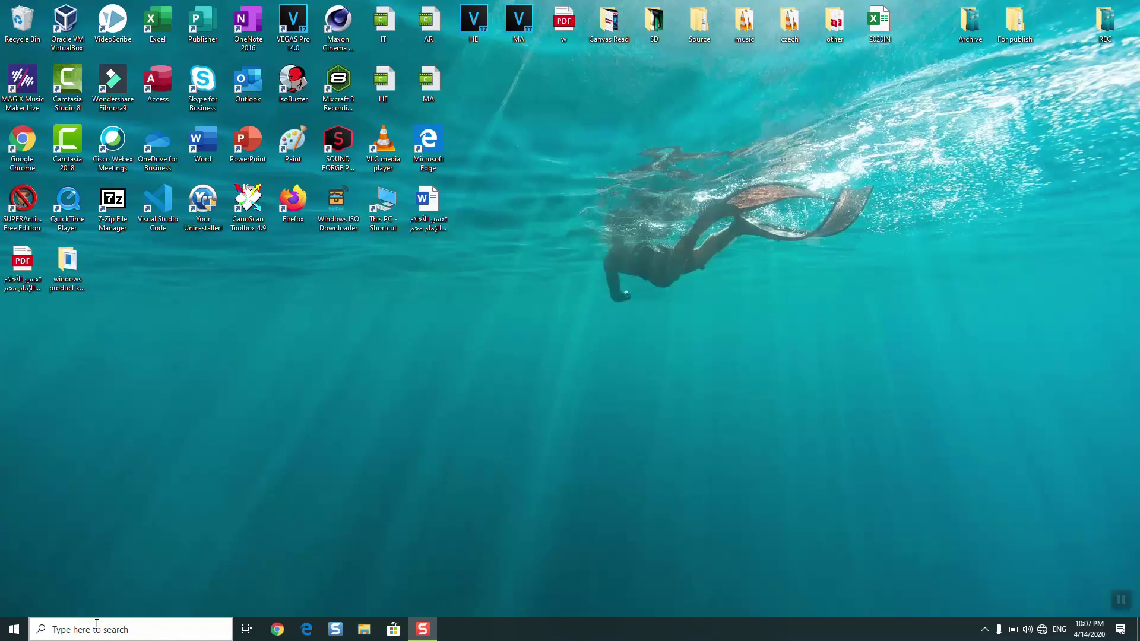
# Launch On-Screen Keyboard via 'onscr' search and switch its top row to F1–F12 using Shift and Fn
pyautogui.click(97, 626)
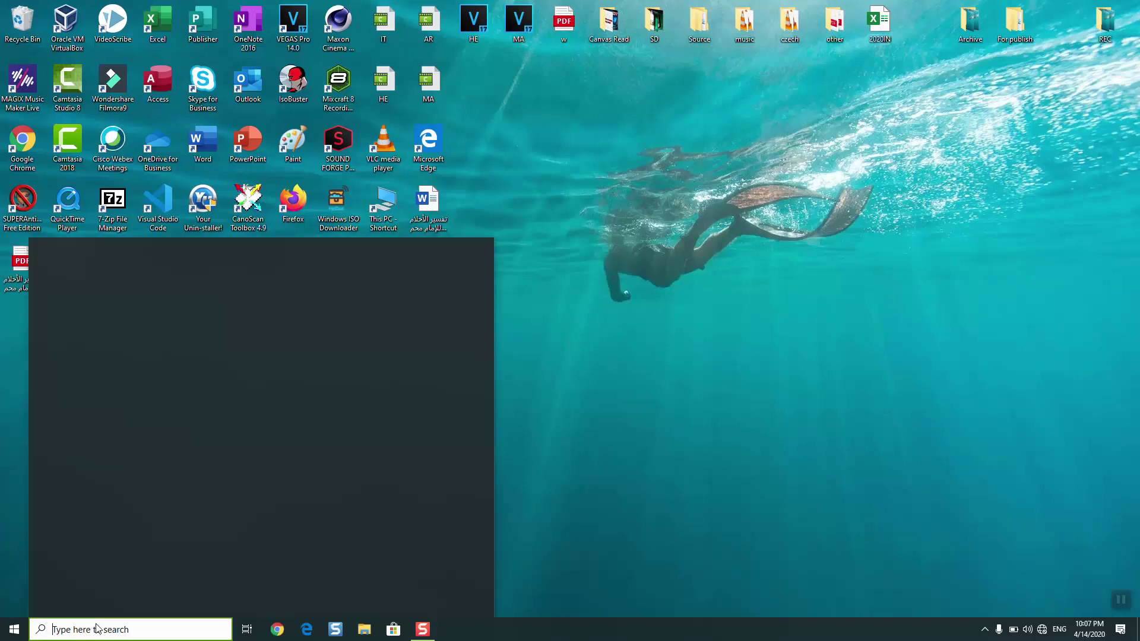
pyautogui.write('onscr')
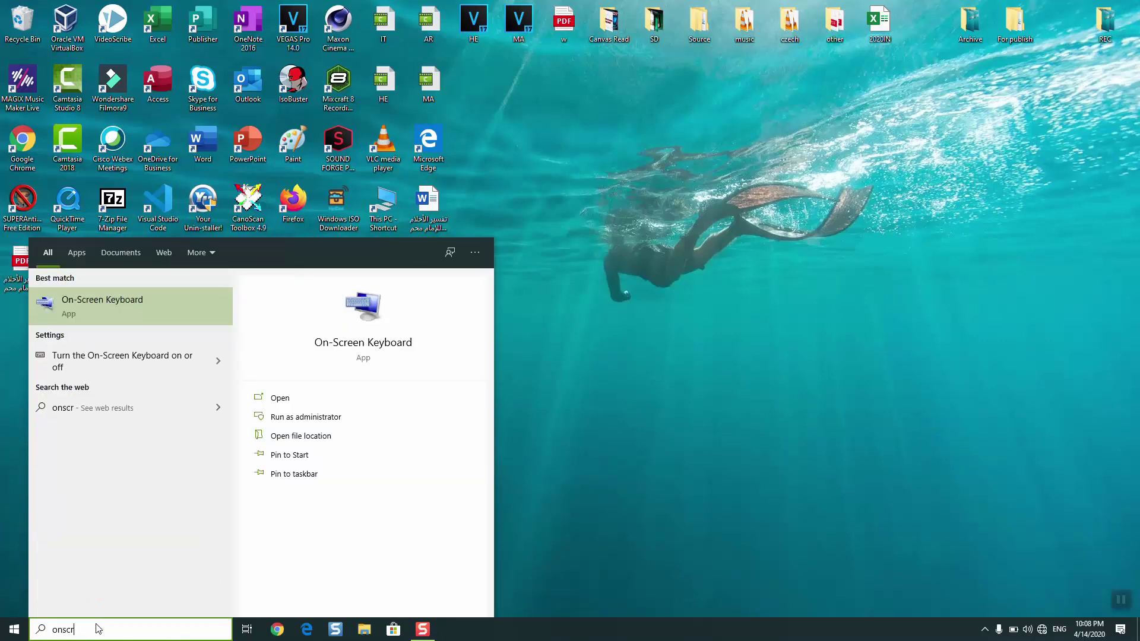
pyautogui.click(78, 317)
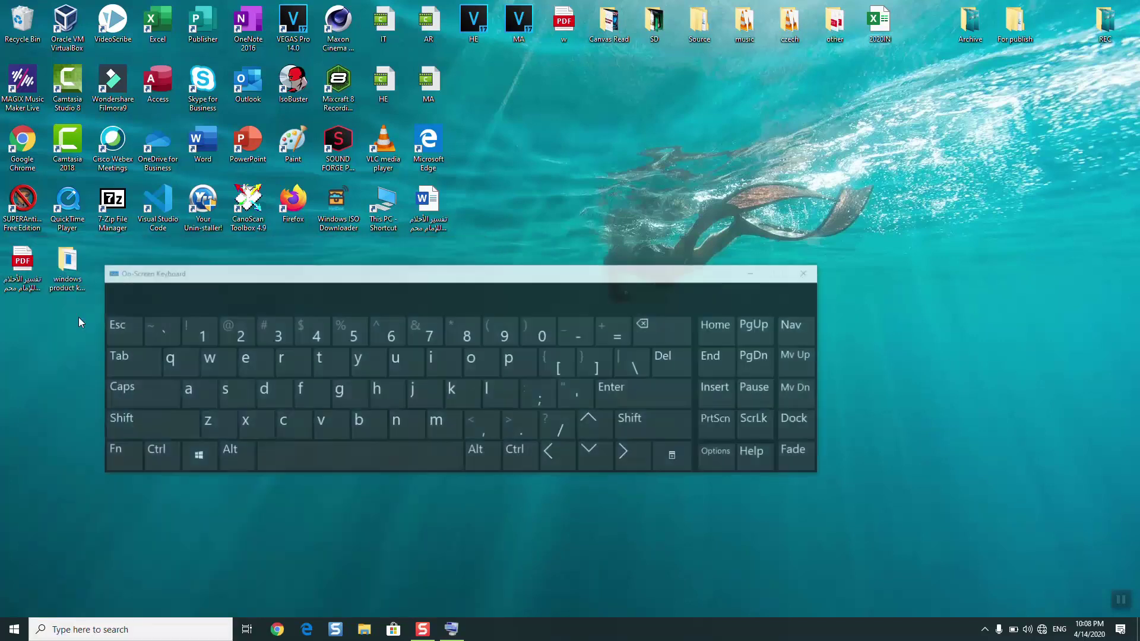
pyautogui.press('shift')
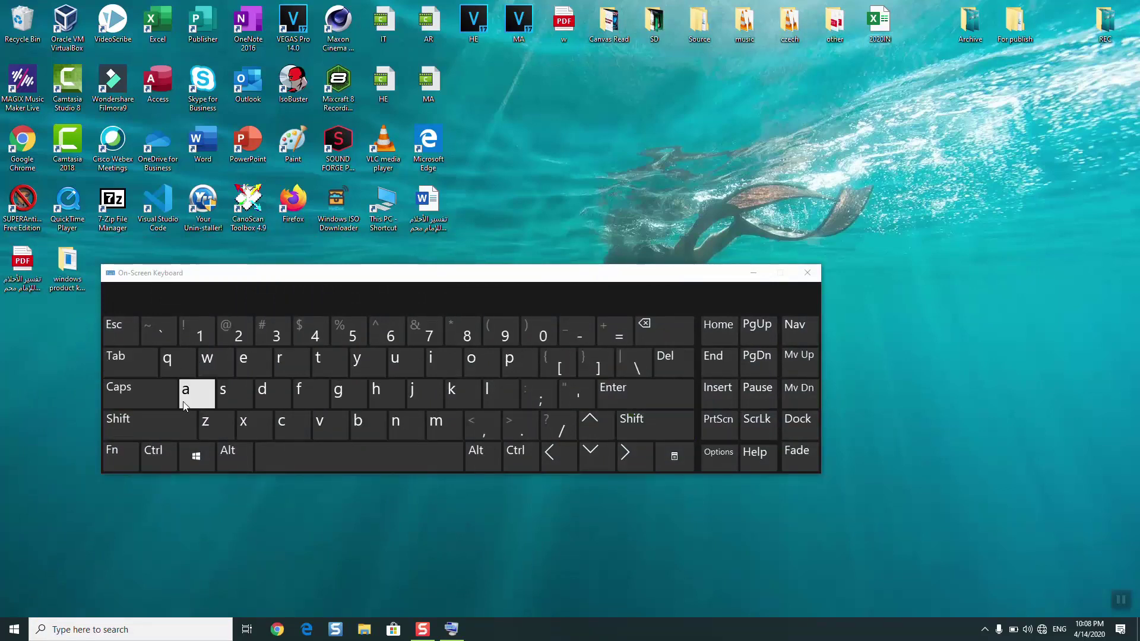
pyautogui.click(121, 457)
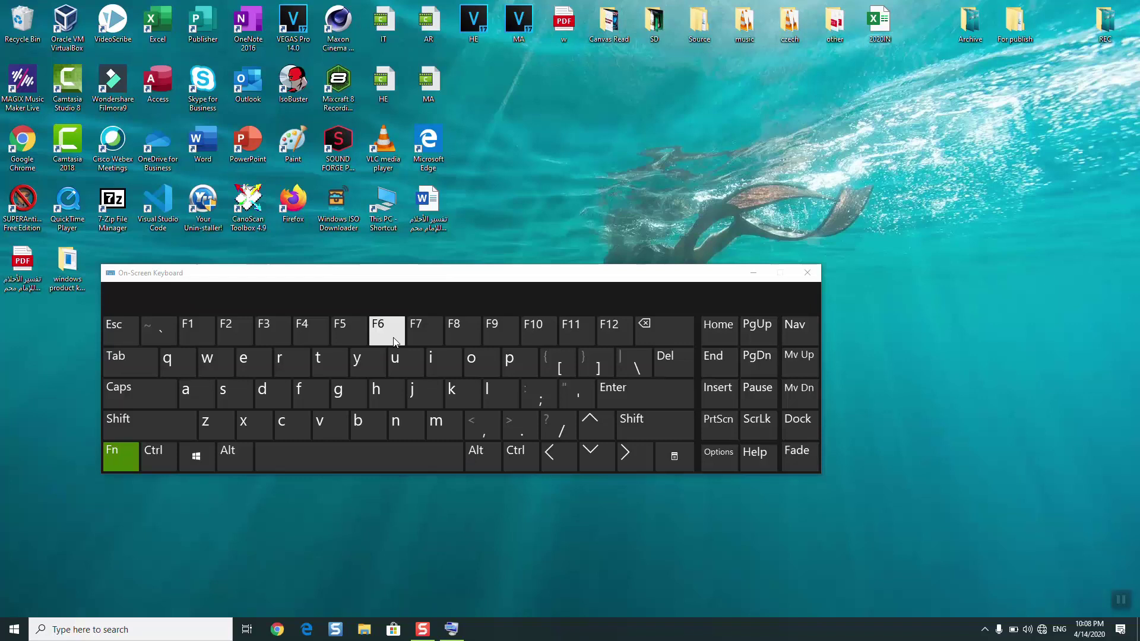
# Close the On-Screen Keyboard and open the Settings app from search
pyautogui.click(805, 273)
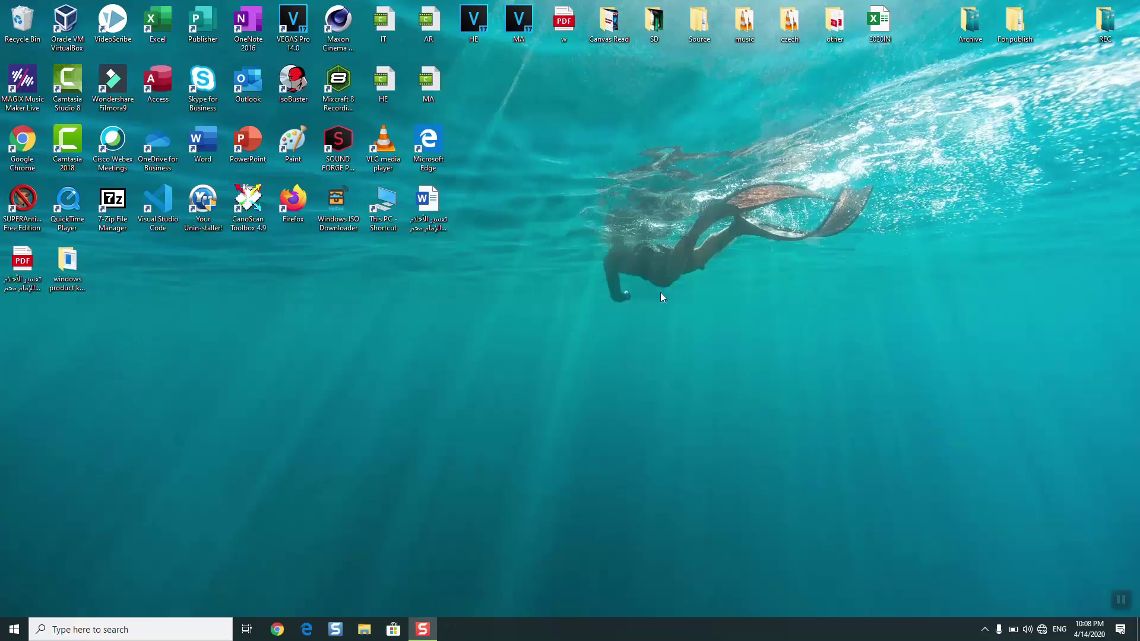
pyautogui.click(114, 626)
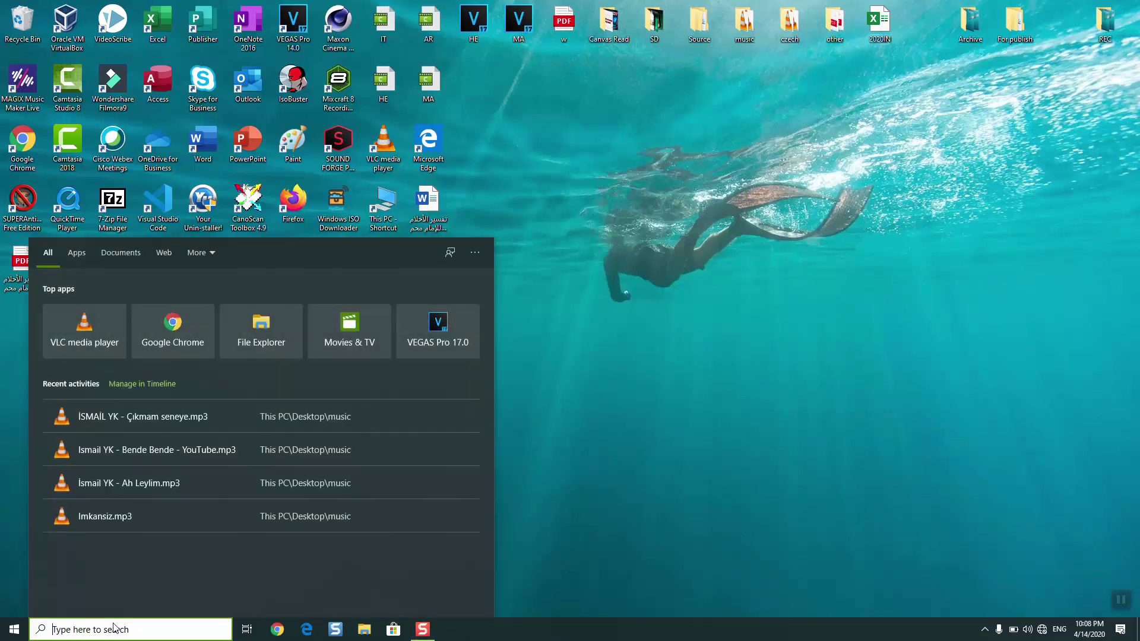
pyautogui.write('settings')
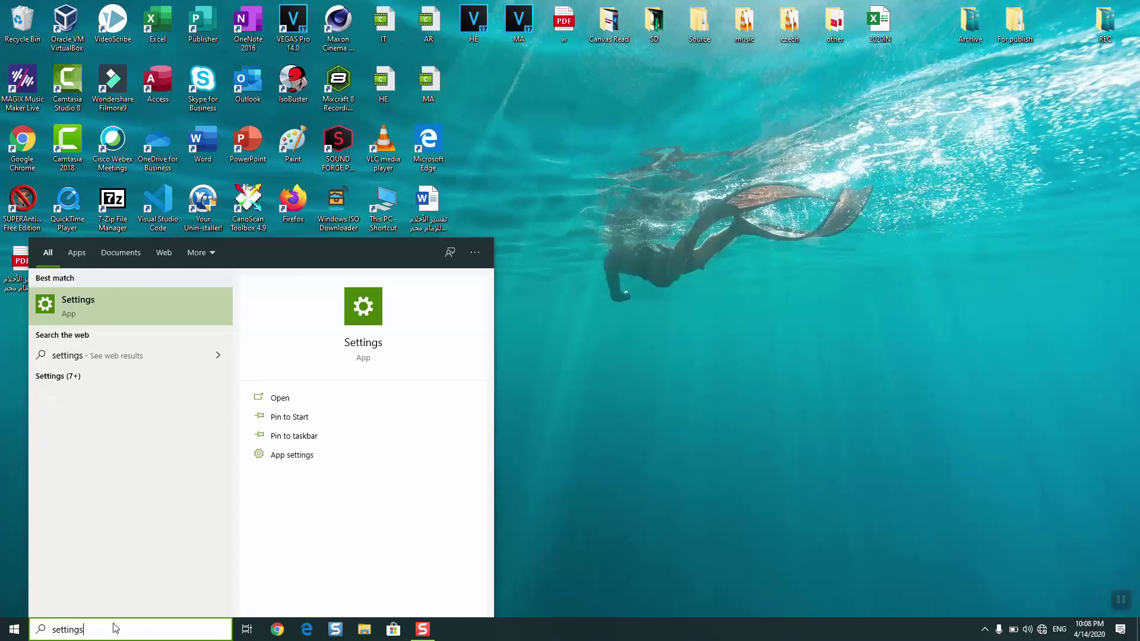
pyautogui.click(144, 312)
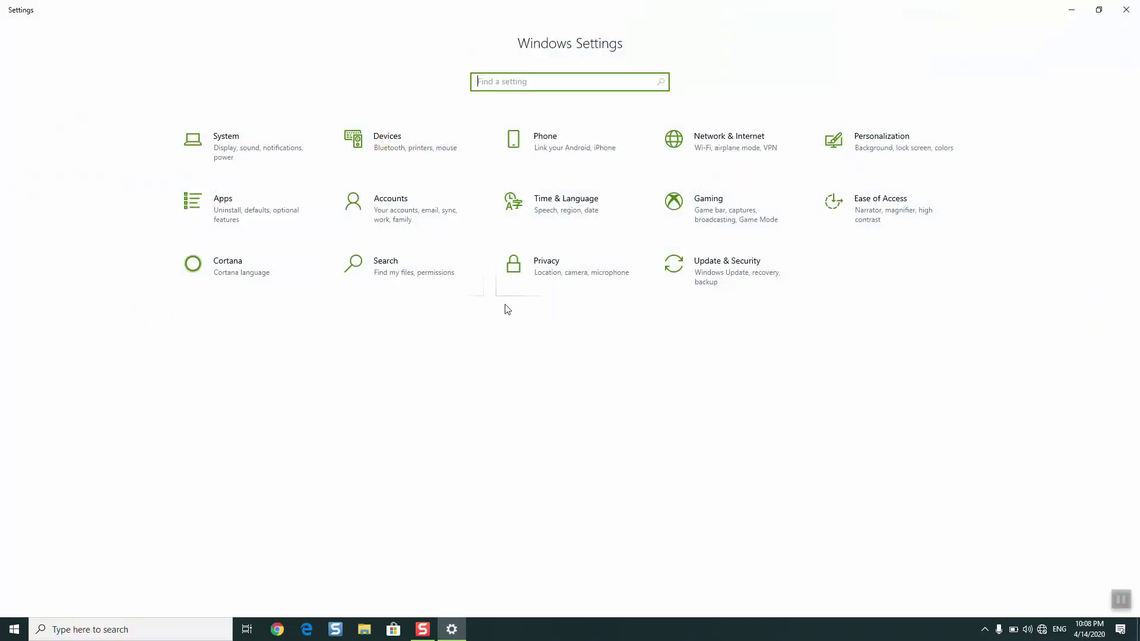
# On the Privacy > Camera page, toggle desktop-app camera access on and back off
pyautogui.click(531, 293)
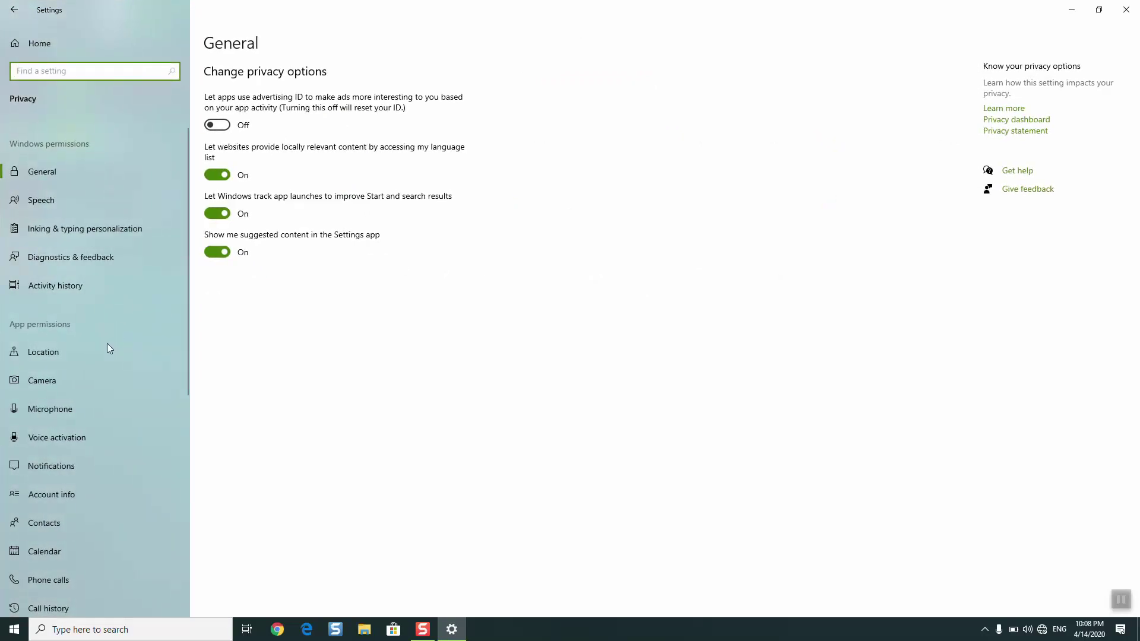
pyautogui.click(88, 380)
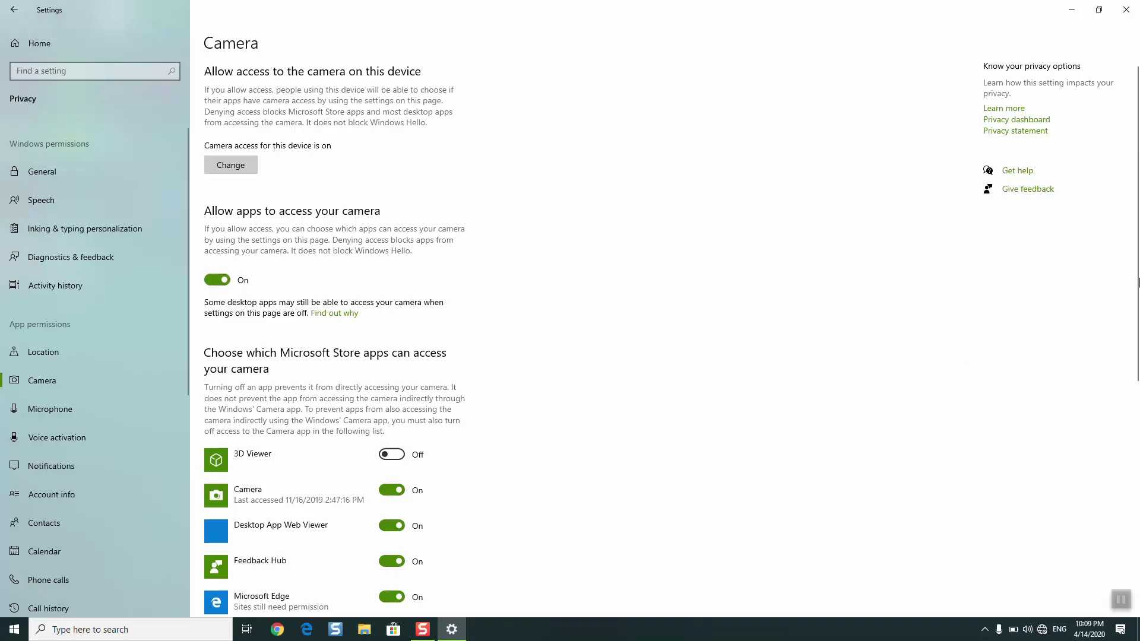
pyautogui.moveTo(1135, 281); pyautogui.dragTo(1137, 421)
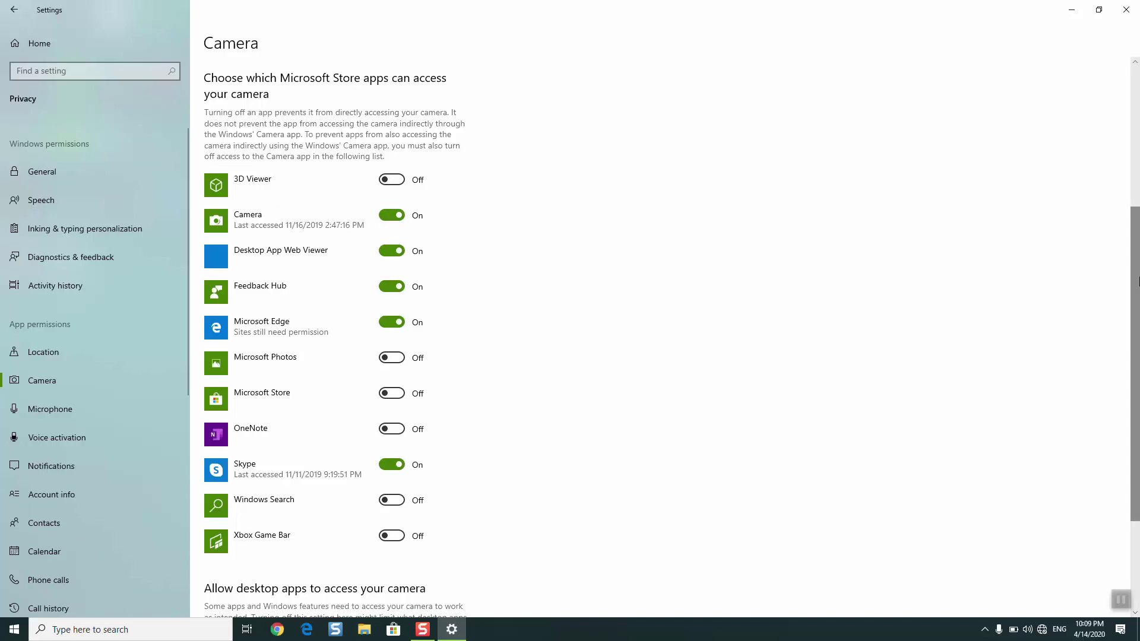
pyautogui.moveTo(1136, 281); pyautogui.dragTo(1136, 380)
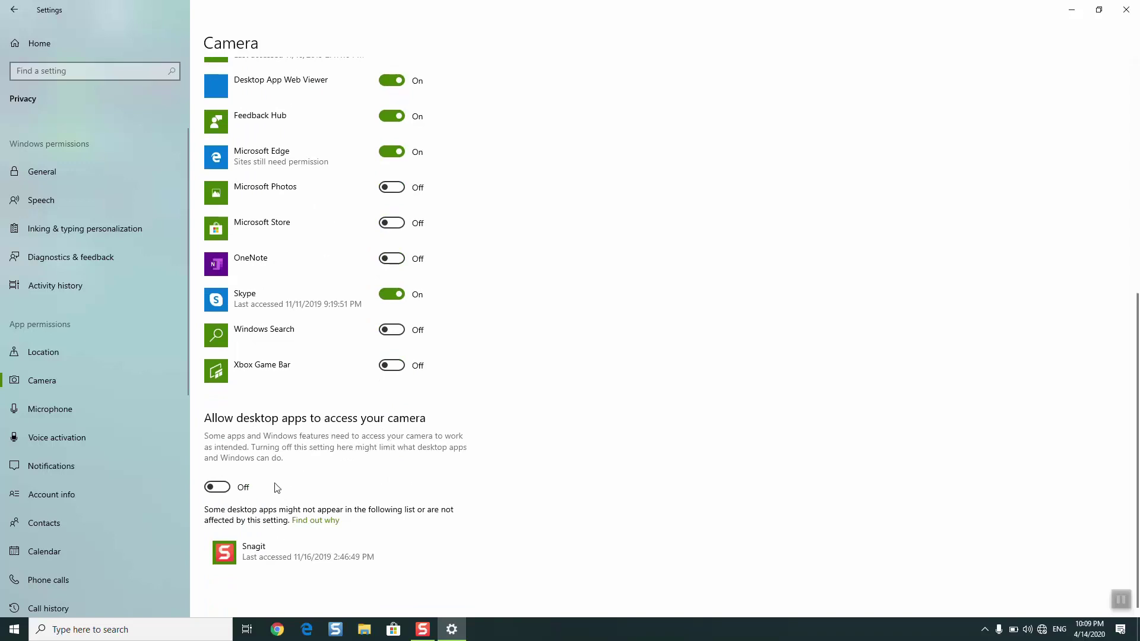
pyautogui.click(224, 489)
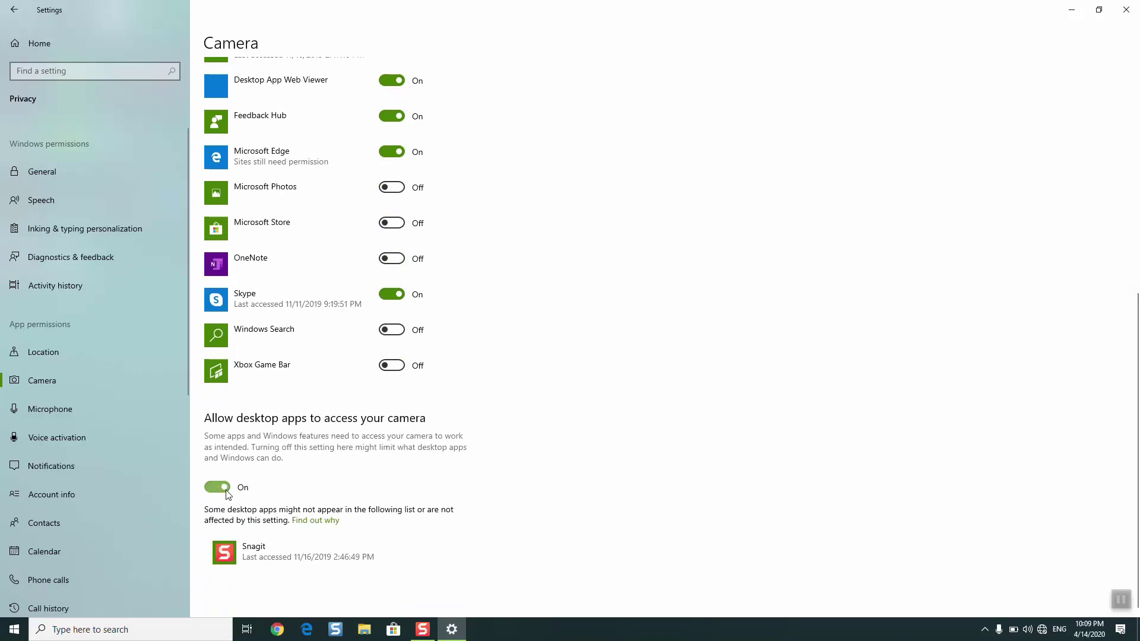
pyautogui.click(211, 493)
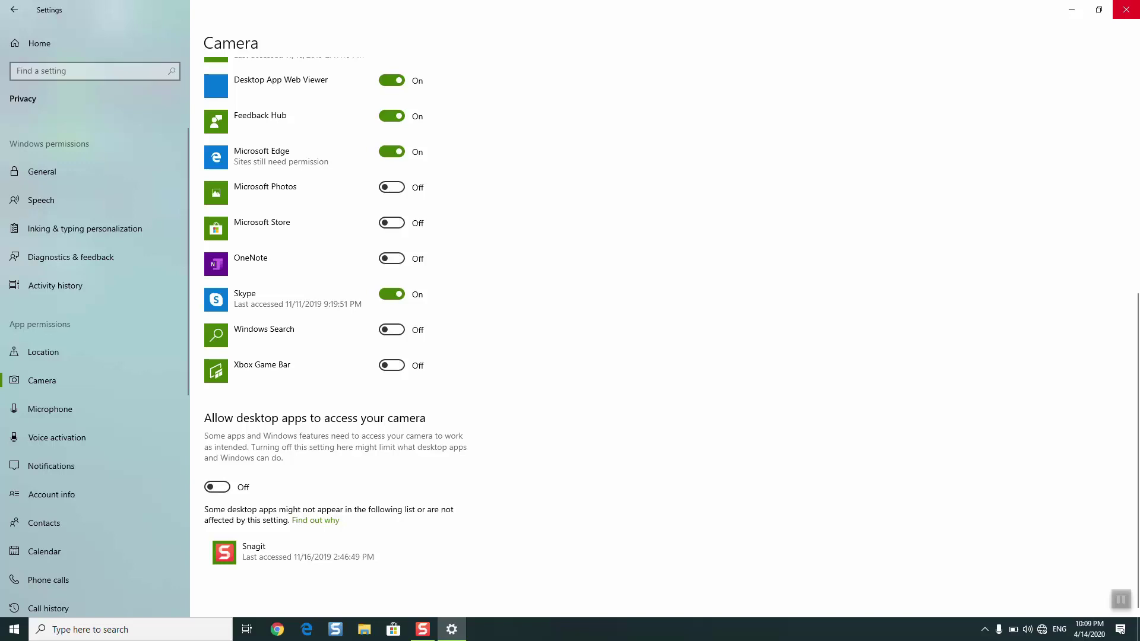
# Close Settings and open the Services console from search
pyautogui.click(1126, 8)
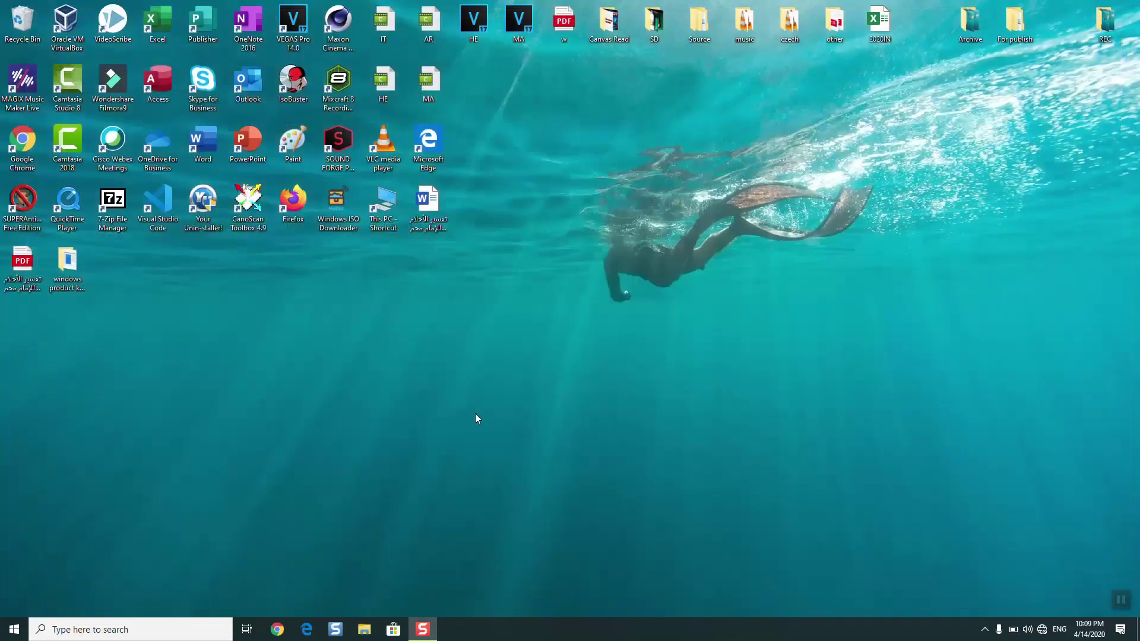
pyautogui.click(148, 629)
pyautogui.write('services')
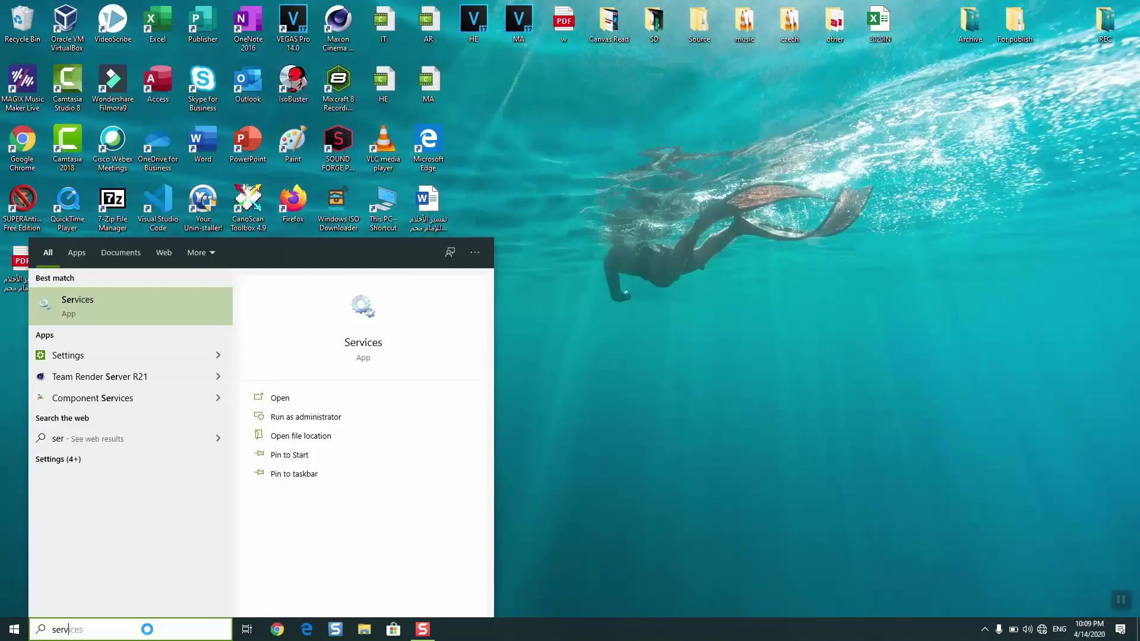
pyautogui.click(139, 294)
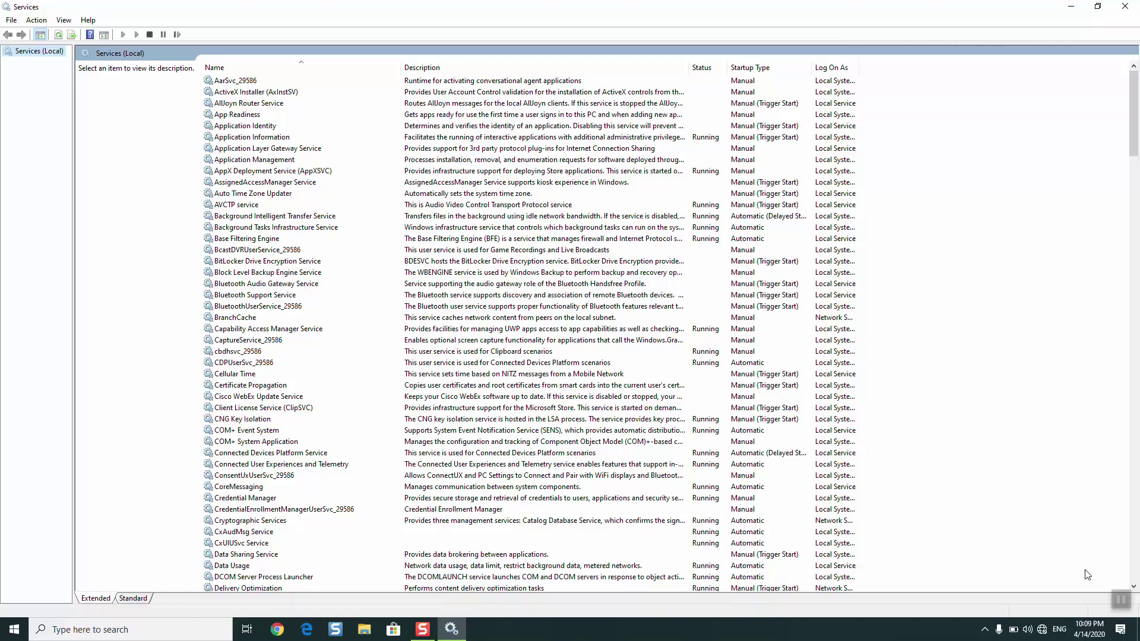
# Restart the Windows Image Acquisition (WIA) service with Automatic startup and apply the change
pyautogui.click(1120, 601)
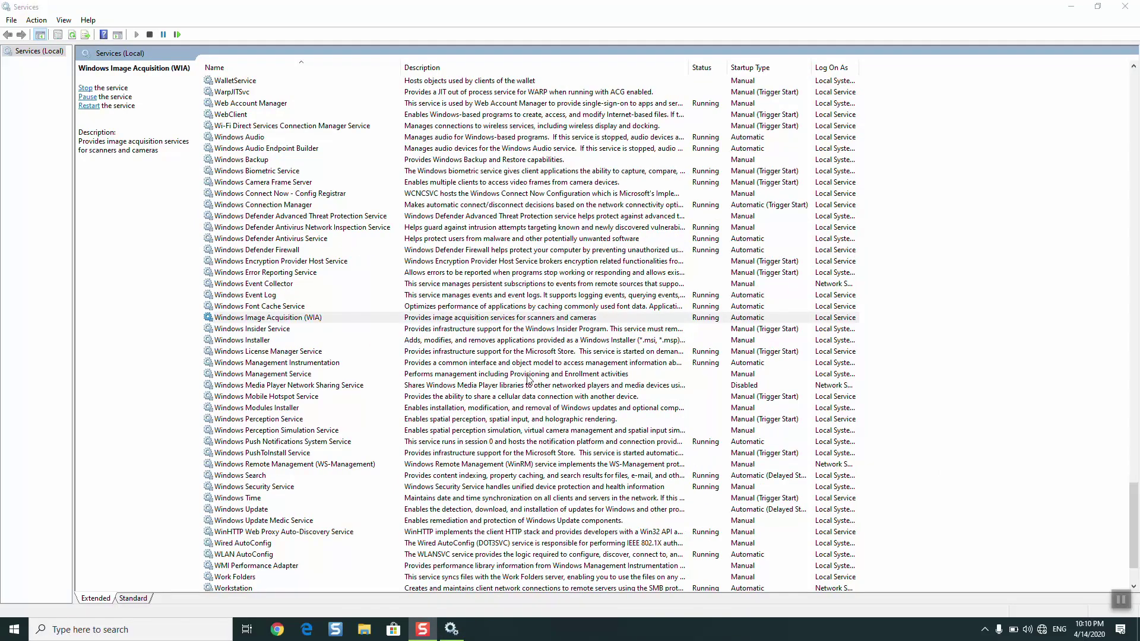
pyautogui.click(254, 323)
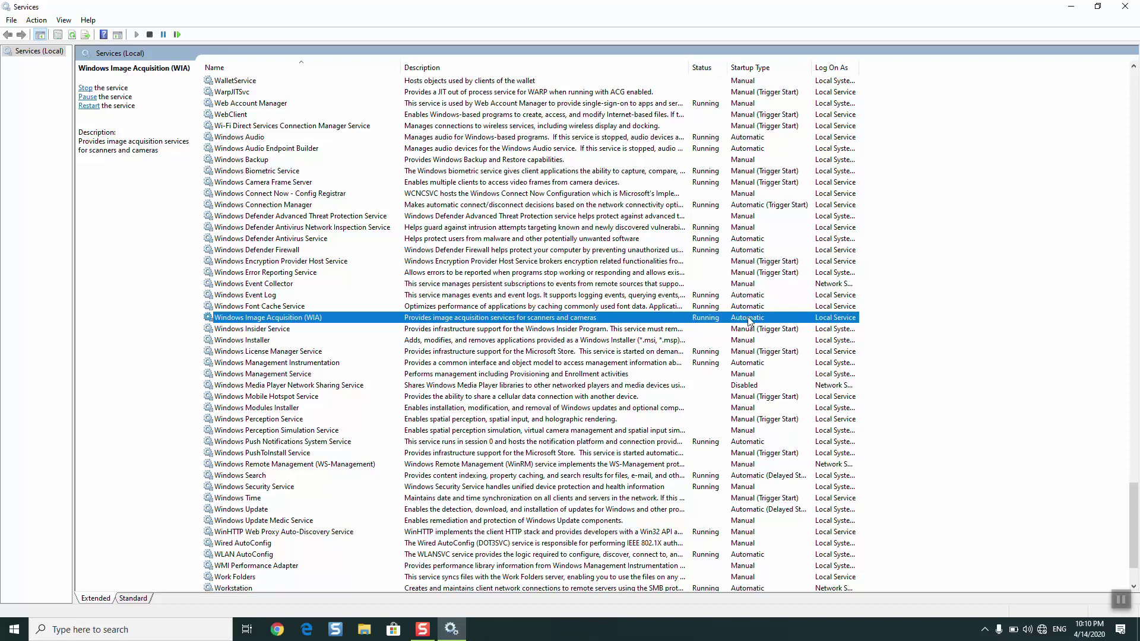
pyautogui.doubleClick(522, 319)
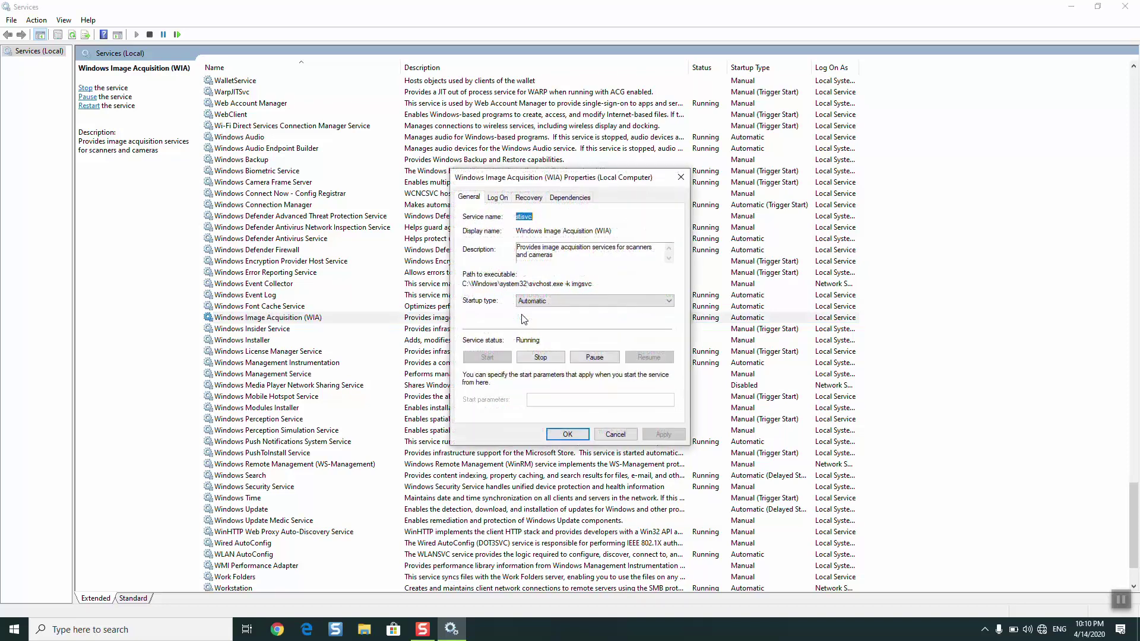
pyautogui.click(539, 301)
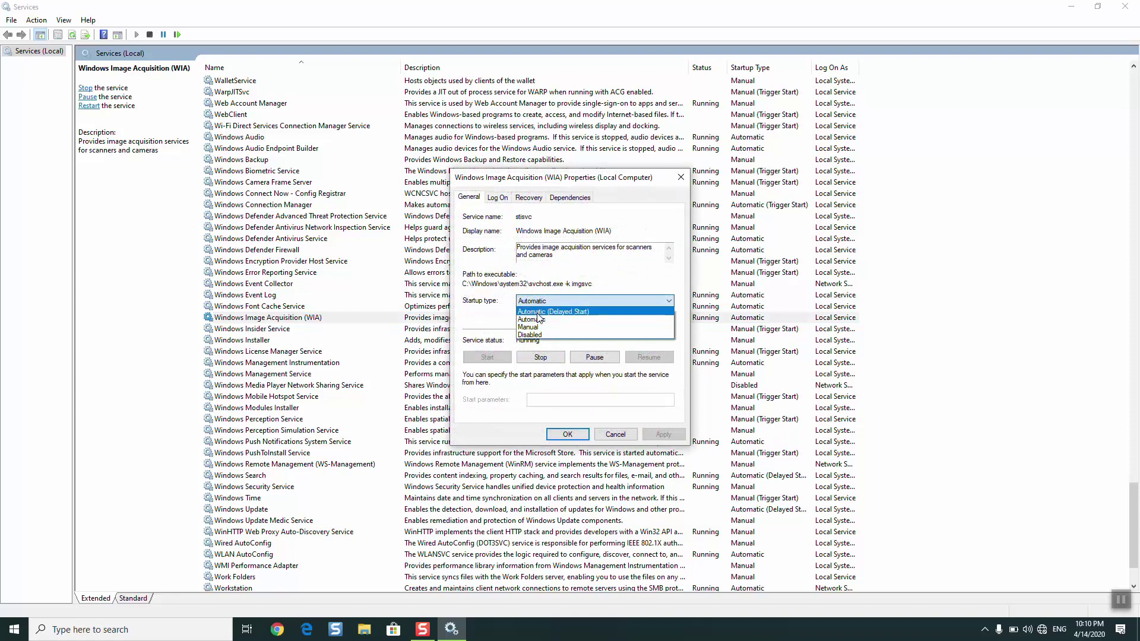
pyautogui.click(534, 320)
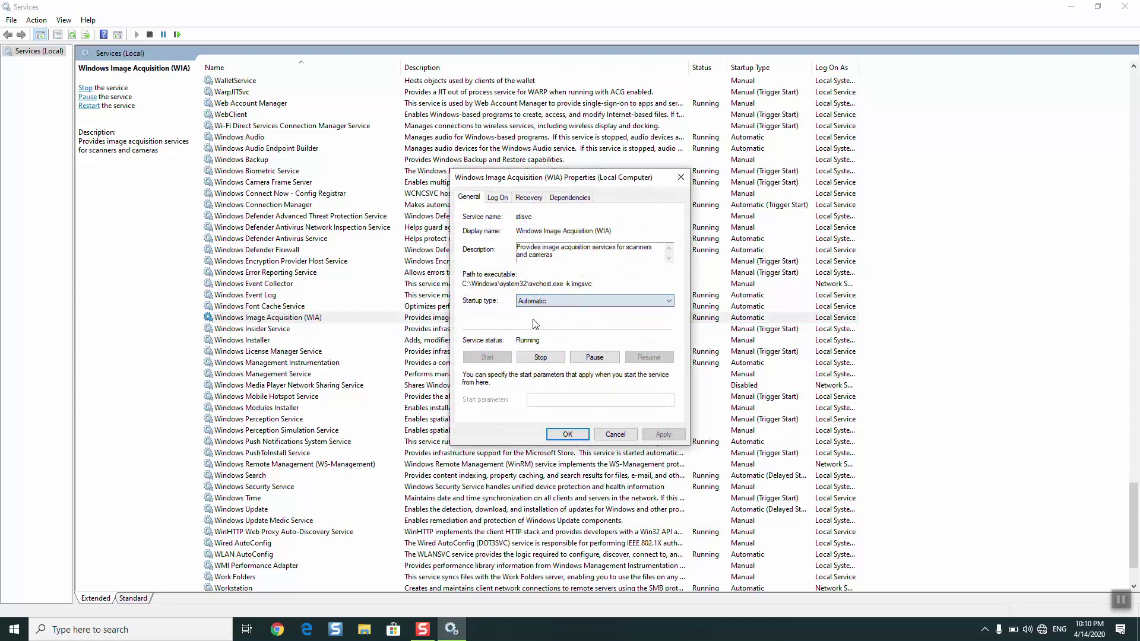
pyautogui.click(540, 358)
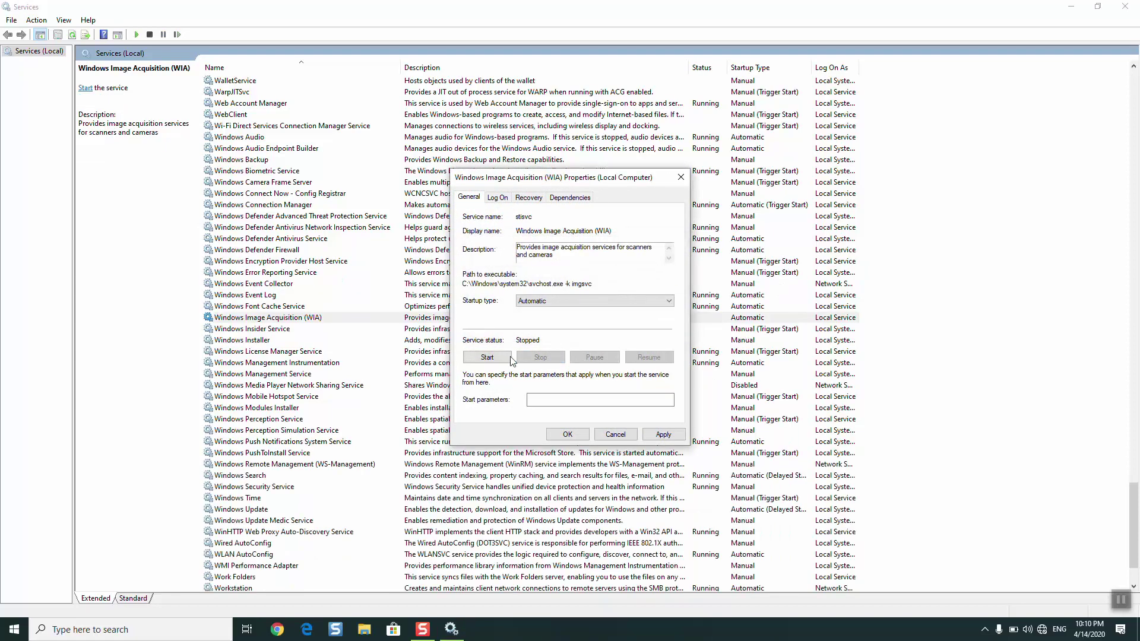
pyautogui.click(507, 357)
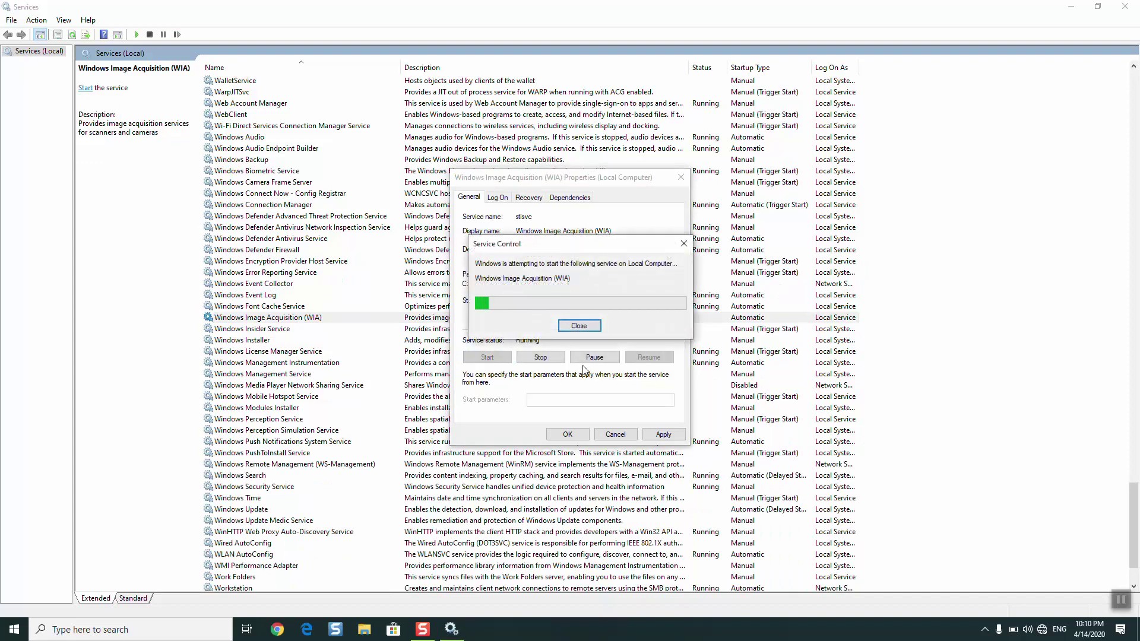
pyautogui.click(657, 432)
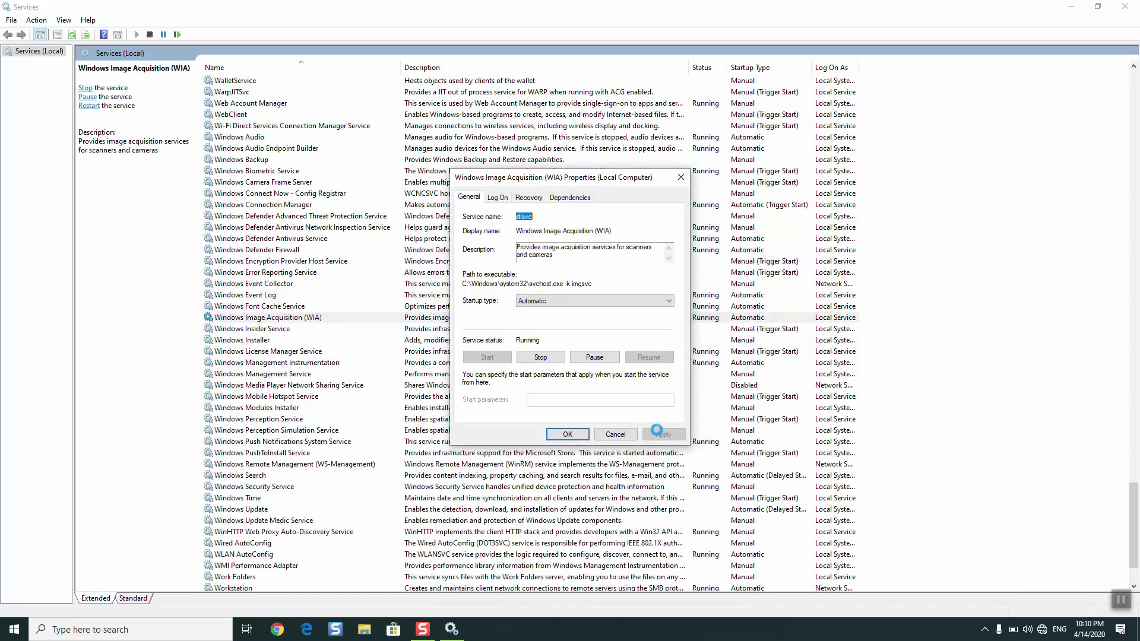
pyautogui.click(569, 435)
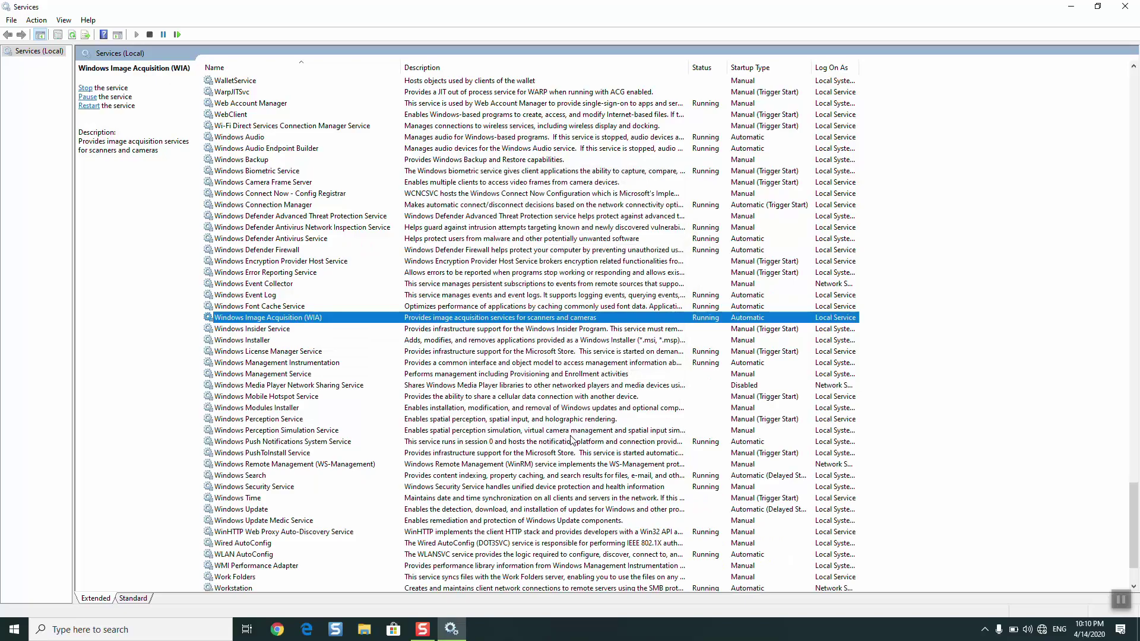
# Close Services, open Device Manager from search, and enlarge its window
pyautogui.click(1125, 7)
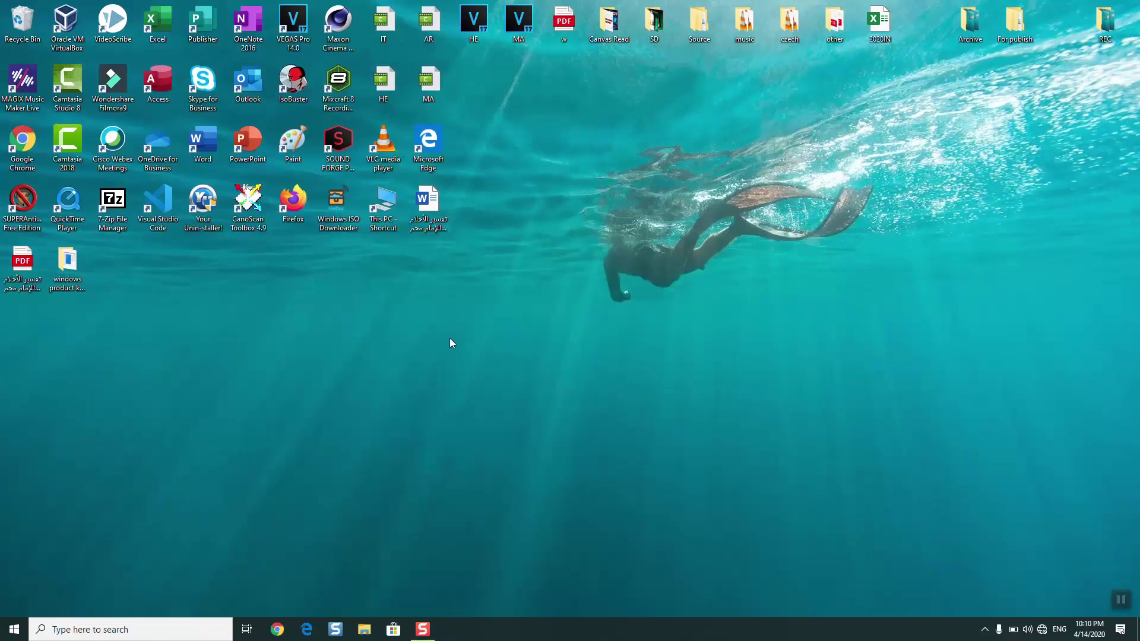
pyautogui.click(107, 630)
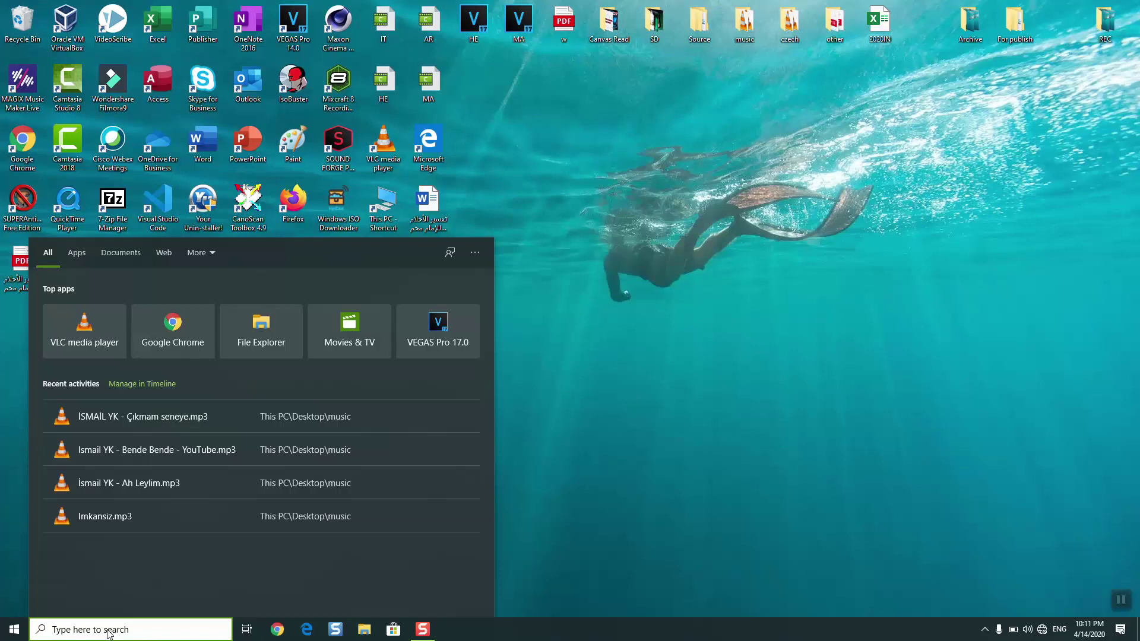
pyautogui.write('devic')
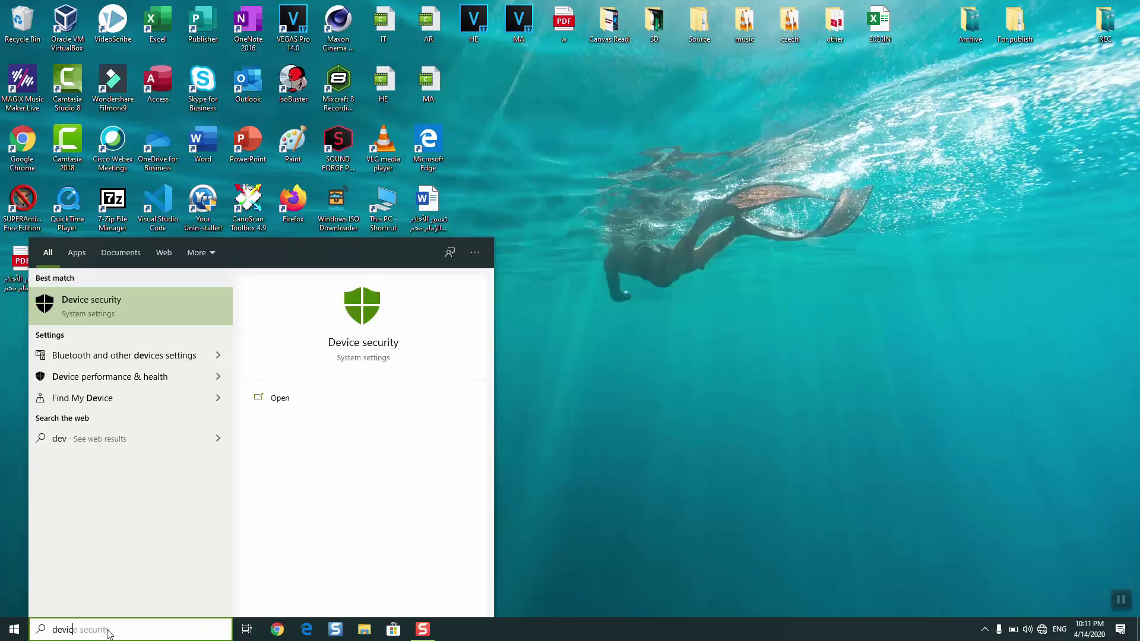
pyautogui.write('e manager')
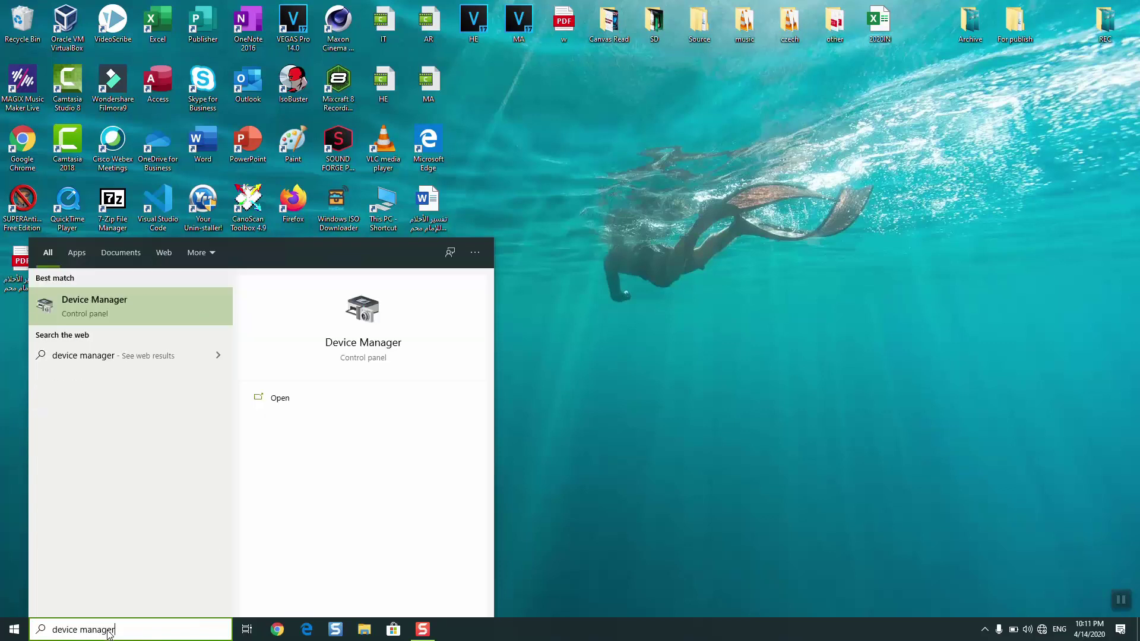
pyautogui.click(122, 322)
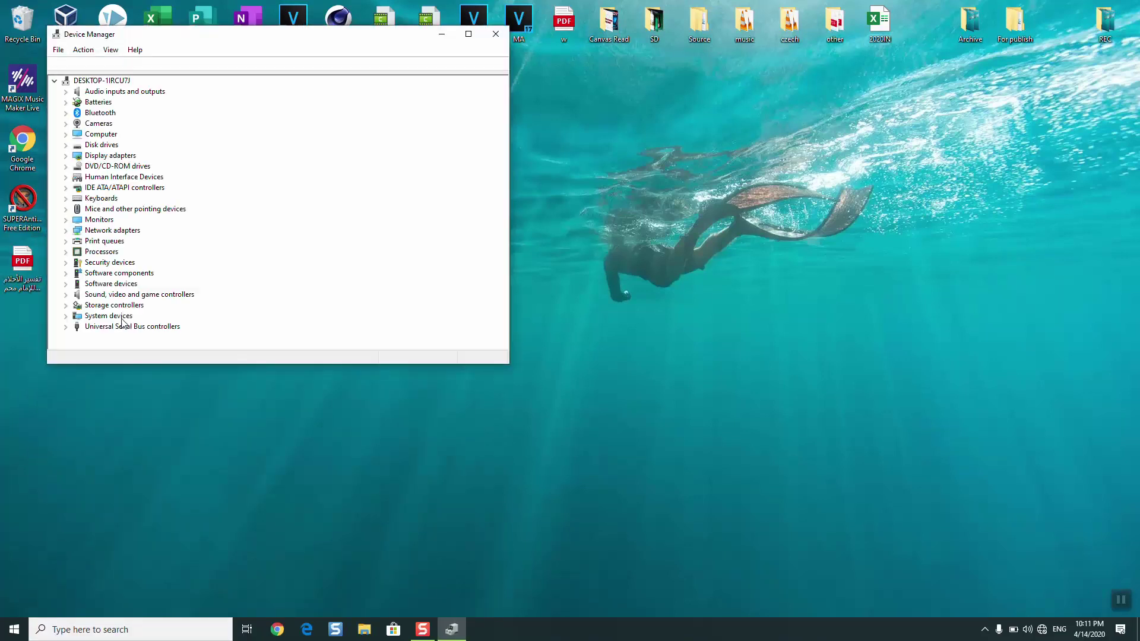
pyautogui.moveTo(508, 363); pyautogui.dragTo(585, 428)
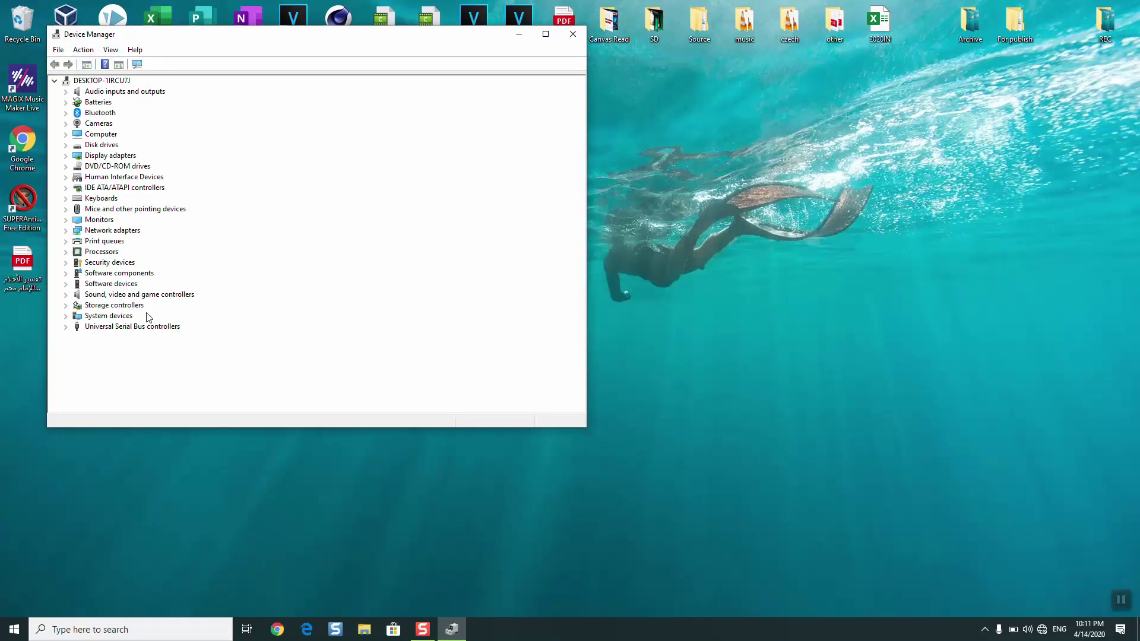
# Expand Cameras and select the Integrated Camera device
pyautogui.click(70, 123)
pyautogui.click(124, 136)
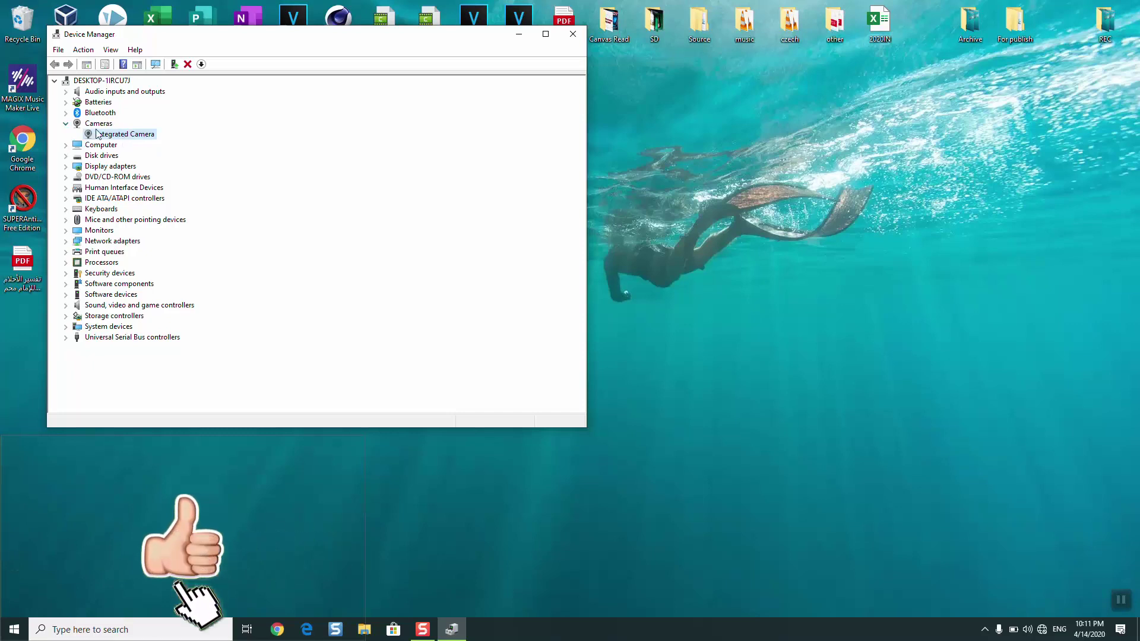
pyautogui.click(13, 140)
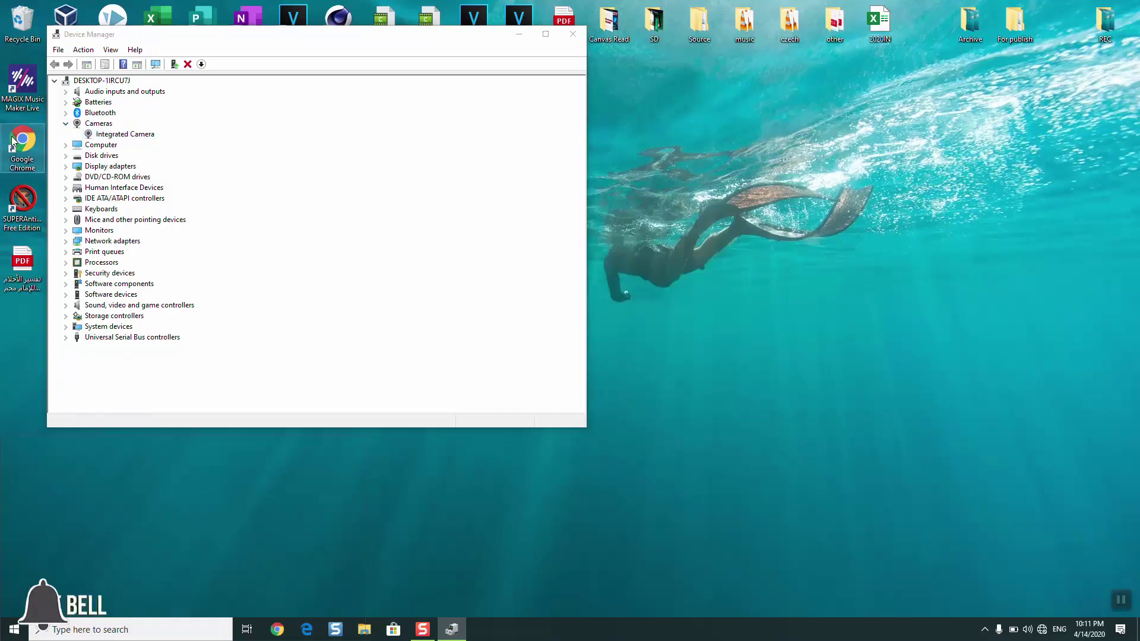
# Launch Google Chrome and type 'lenovo T420' into the address bar
pyautogui.doubleClick(13, 140)
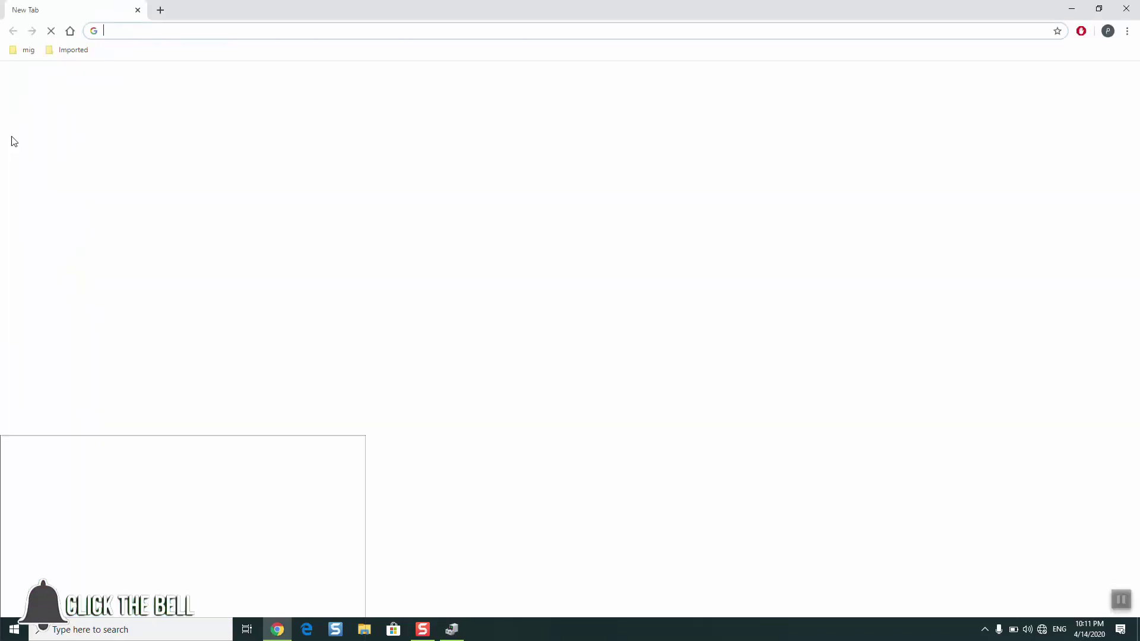
pyautogui.write('len')
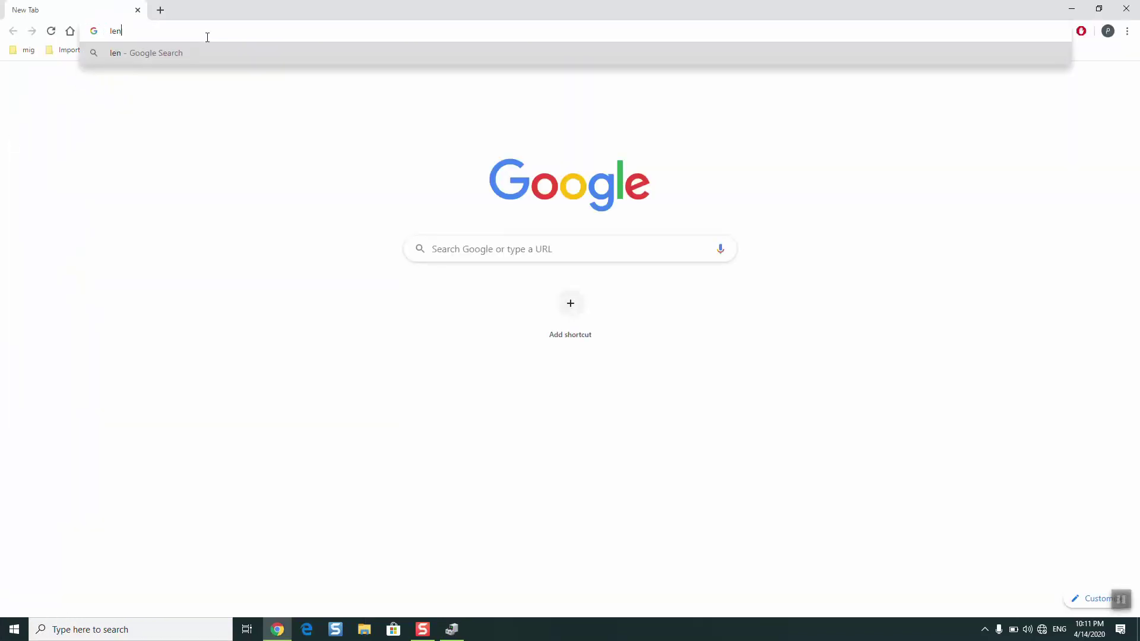
pyautogui.write('ovo T420')
# Connect the laptop to the UPC8455667 Wi-Fi network from the tray
pyautogui.click(1042, 629)
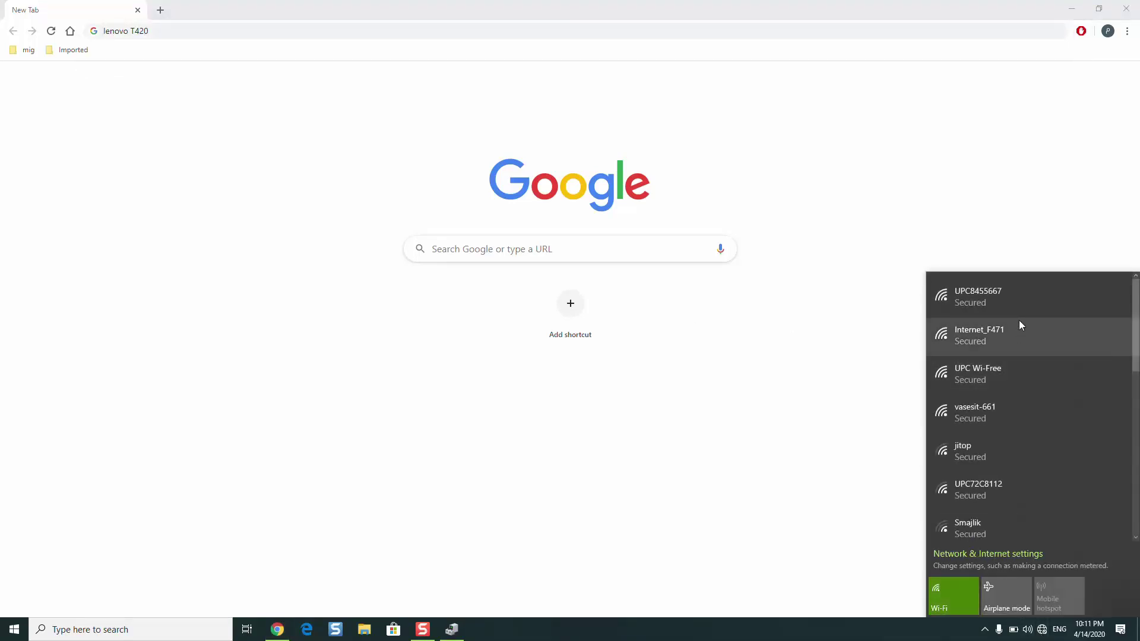
pyautogui.click(1035, 297)
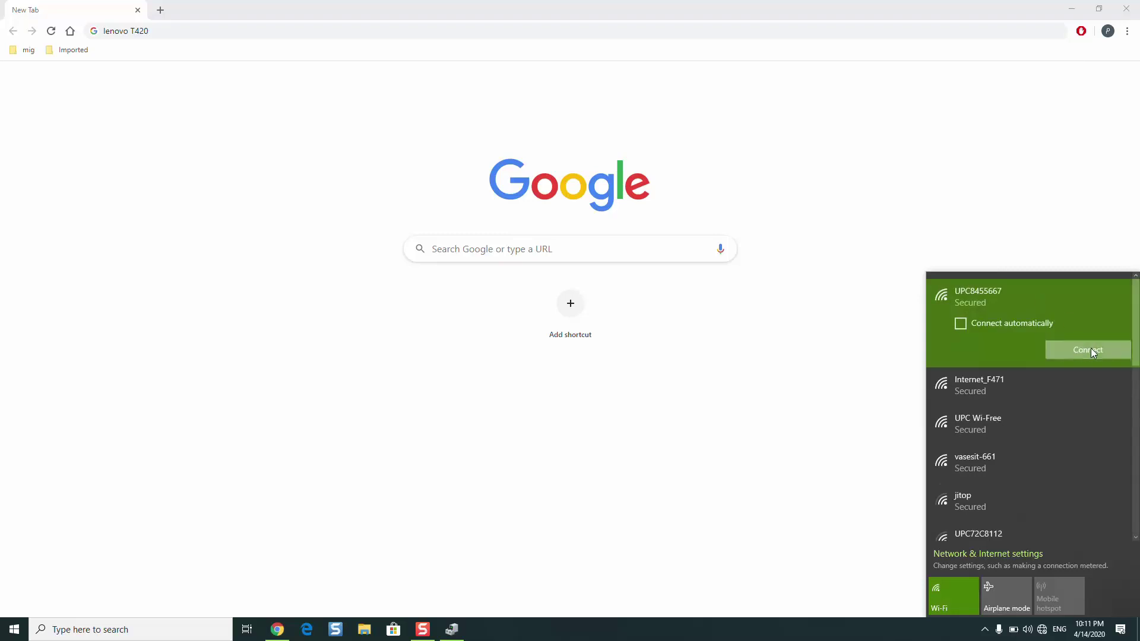
pyautogui.click(1091, 347)
pyautogui.click(724, 455)
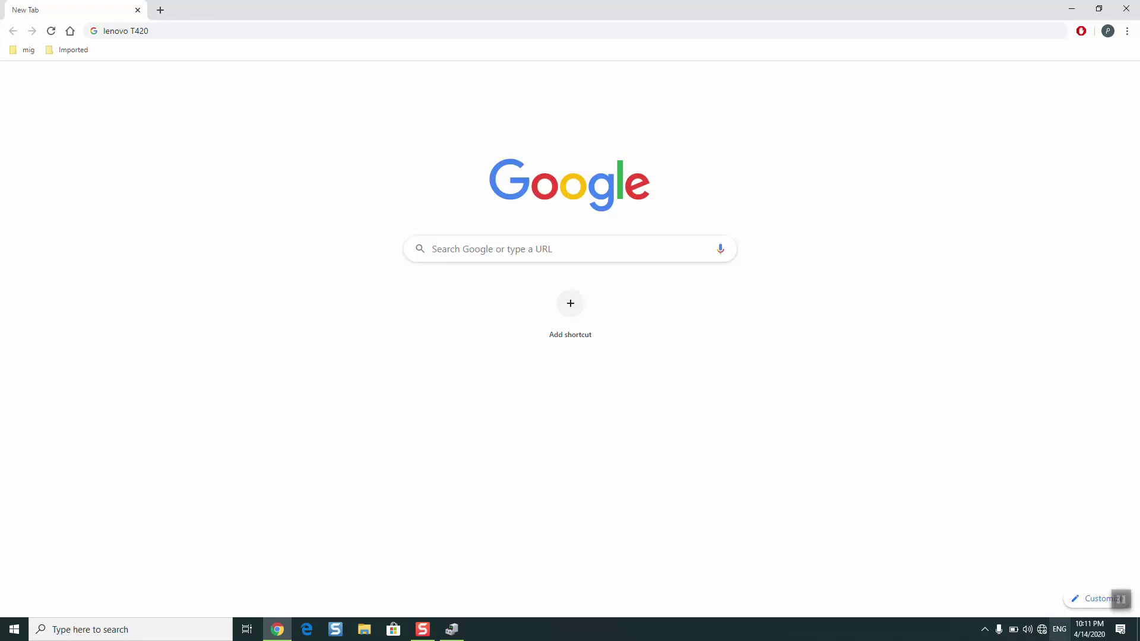
pyautogui.moveTo(1047, 637)
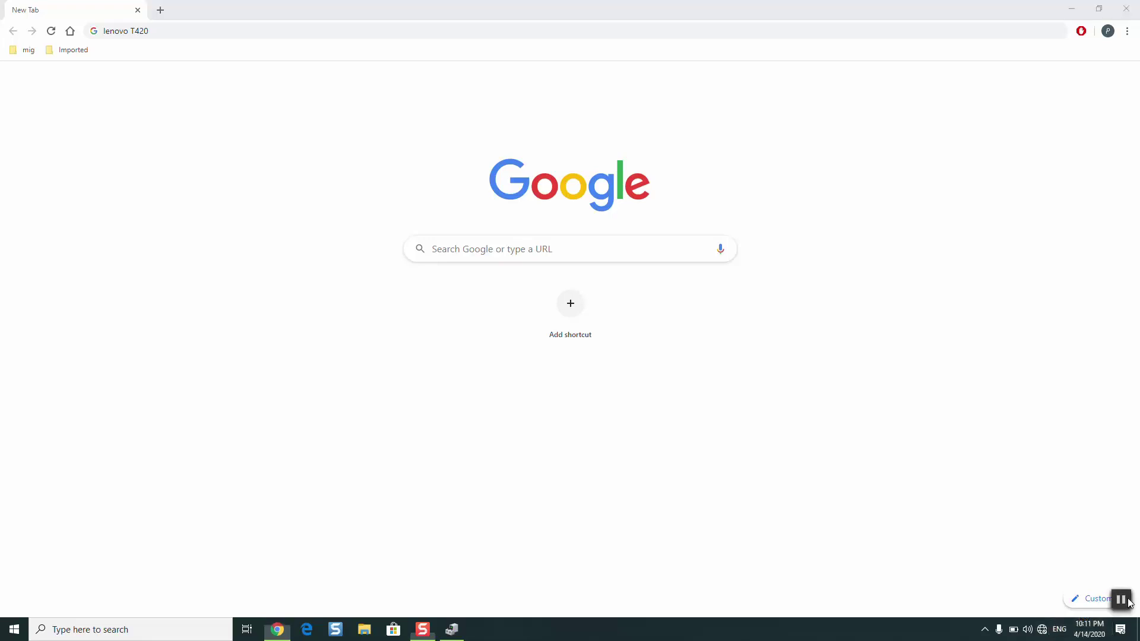
# Search Google for 'Lenovo T420 camera drivers download' from the address bar
pyautogui.click(205, 34)
pyautogui.write('LEnovo')
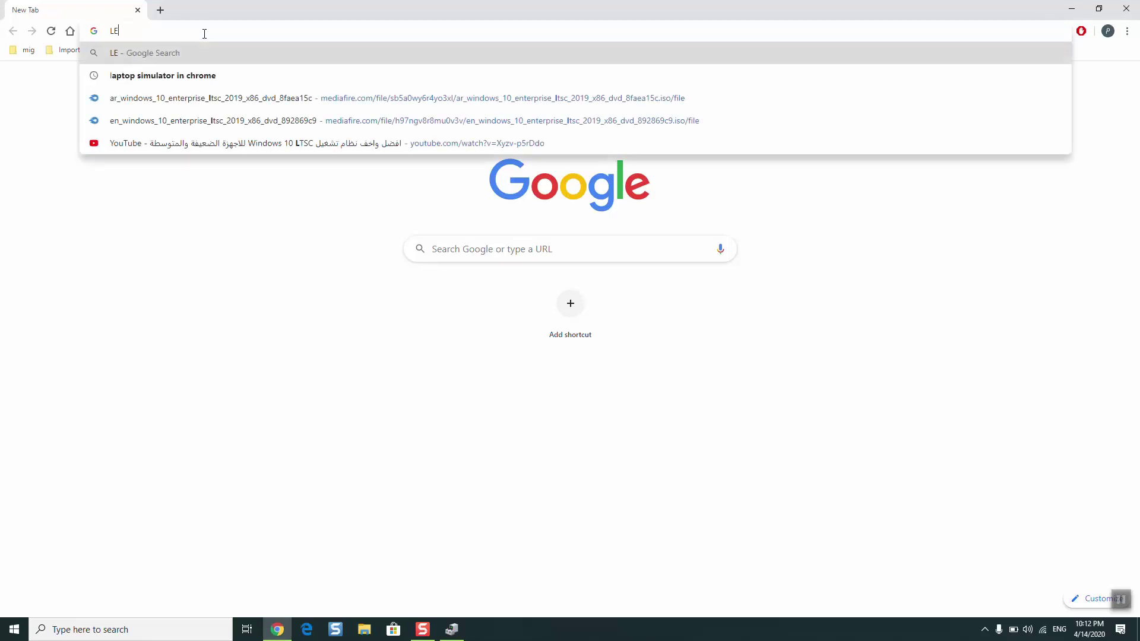
pyautogui.press('BackSpace')
pyautogui.press('BackSpace')
pyautogui.press('BackSpace')
pyautogui.press('BackSpace')
pyautogui.press('BackSpace')
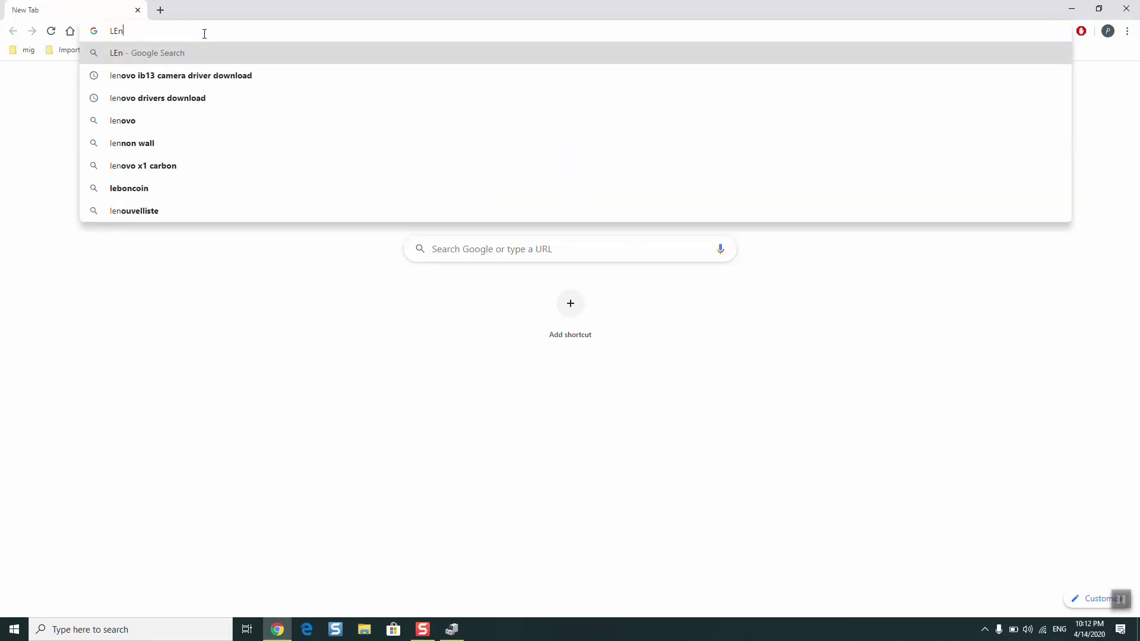
pyautogui.write('enovo')
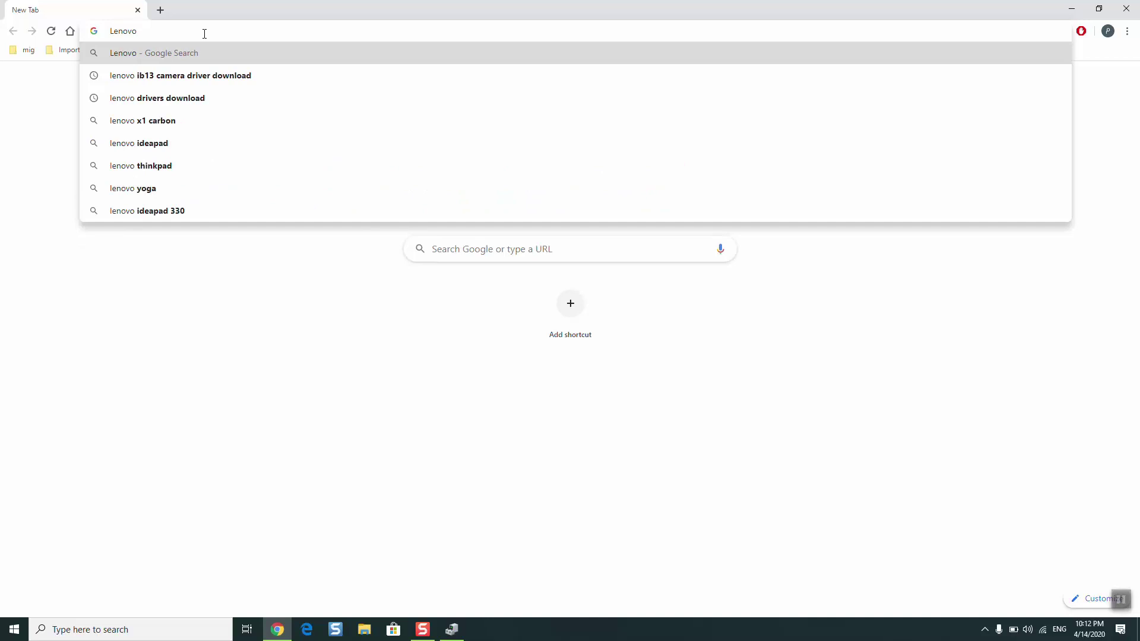
pyautogui.write(' T')
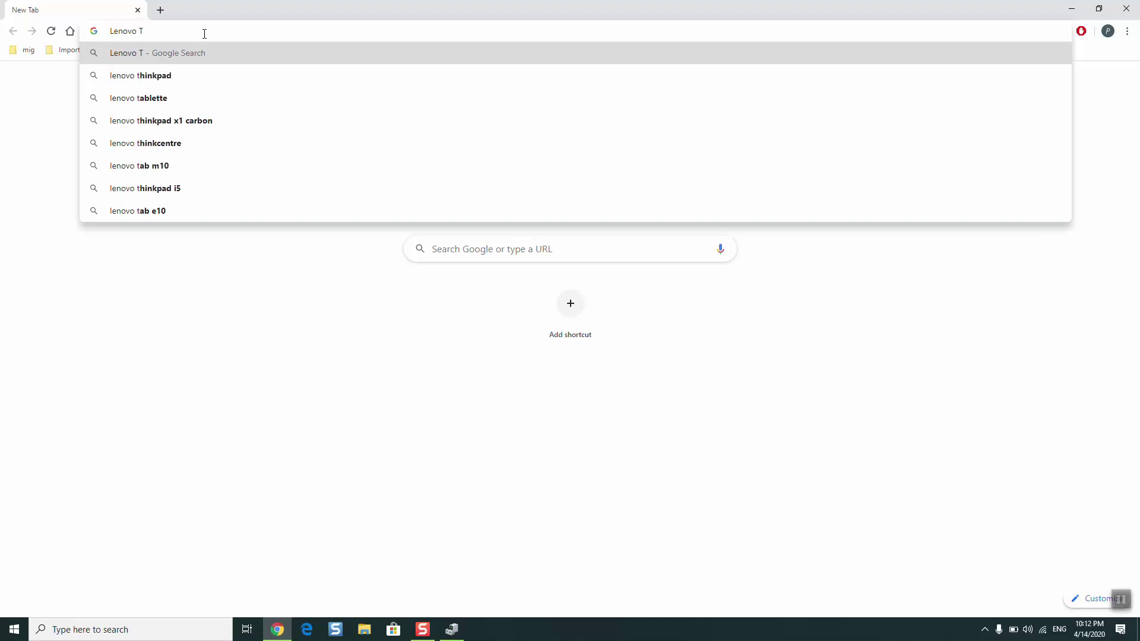
pyautogui.write('420')
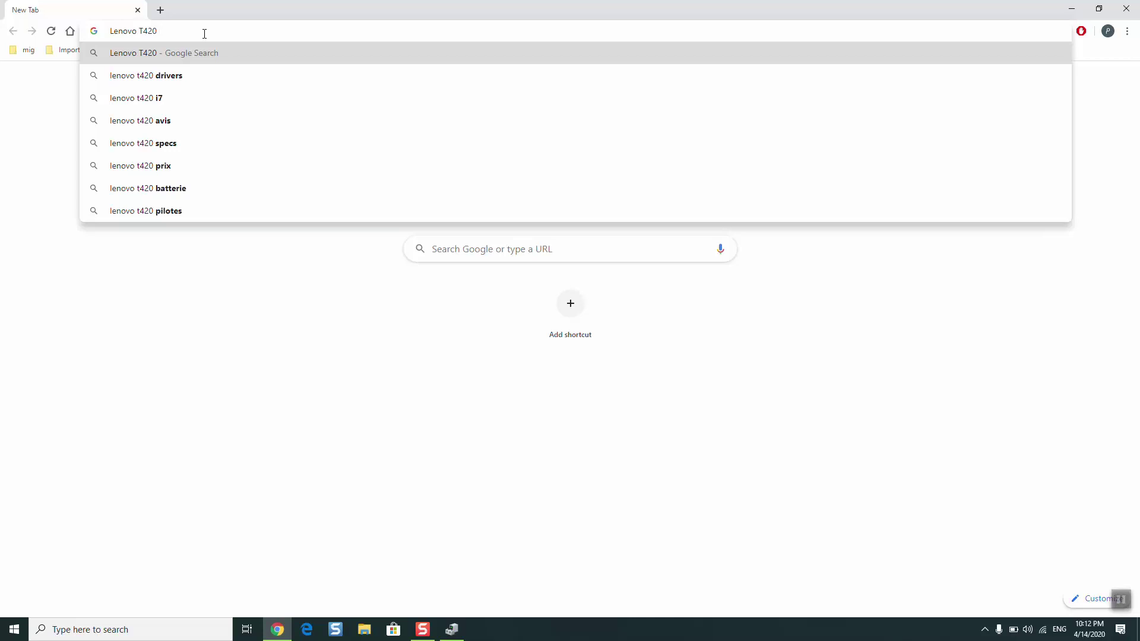
pyautogui.write('camera')
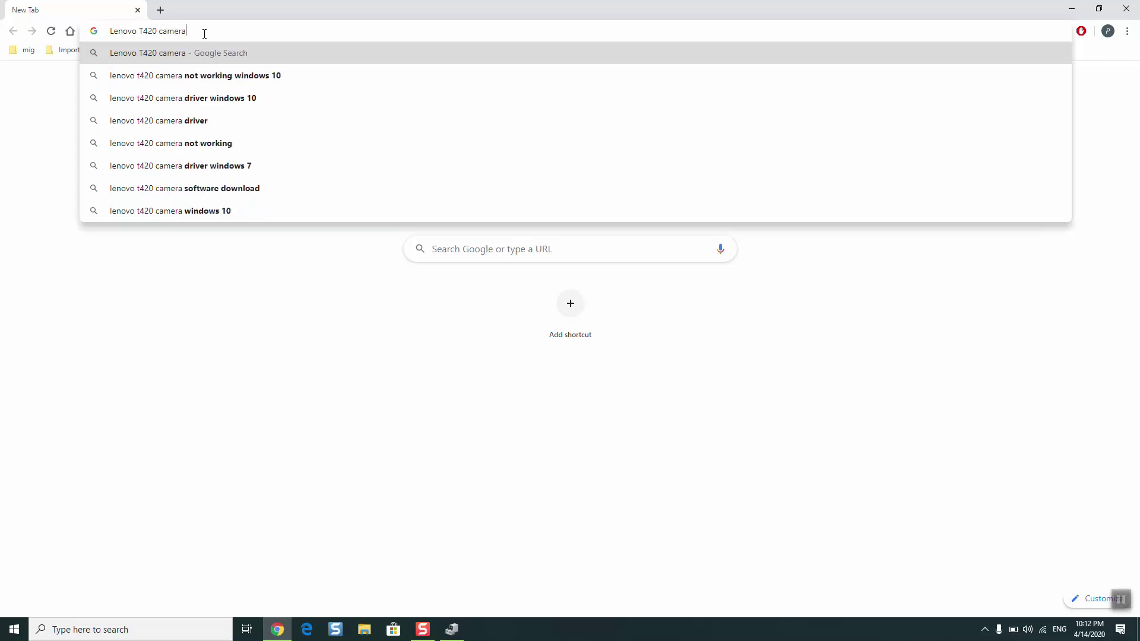
pyautogui.write(' drivers d')
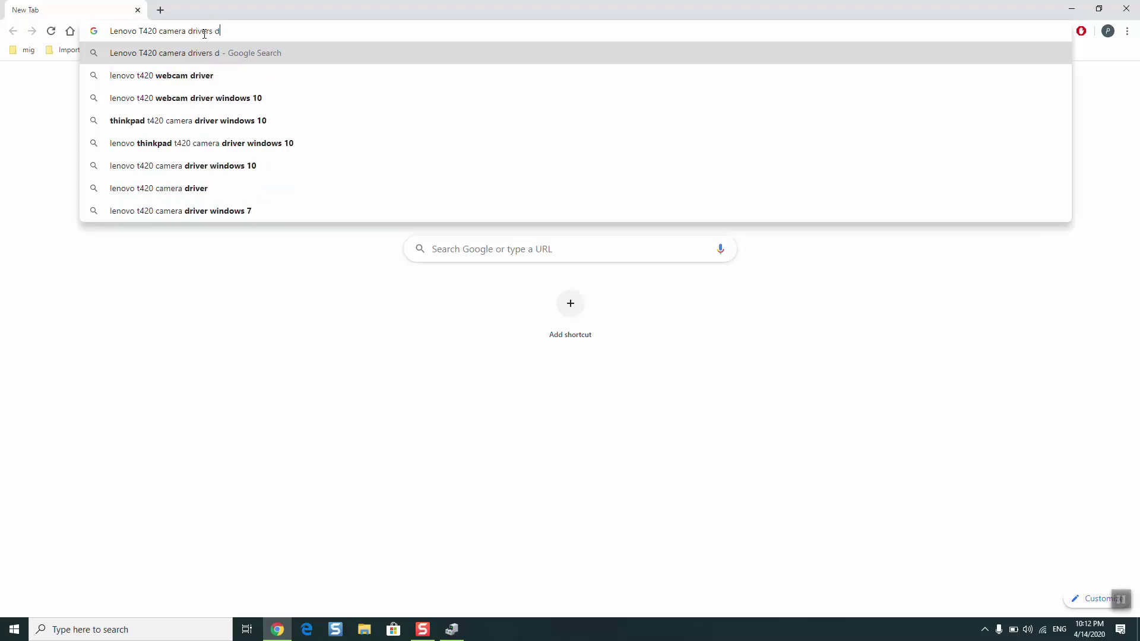
pyautogui.write('ownload')
pyautogui.press('Return')
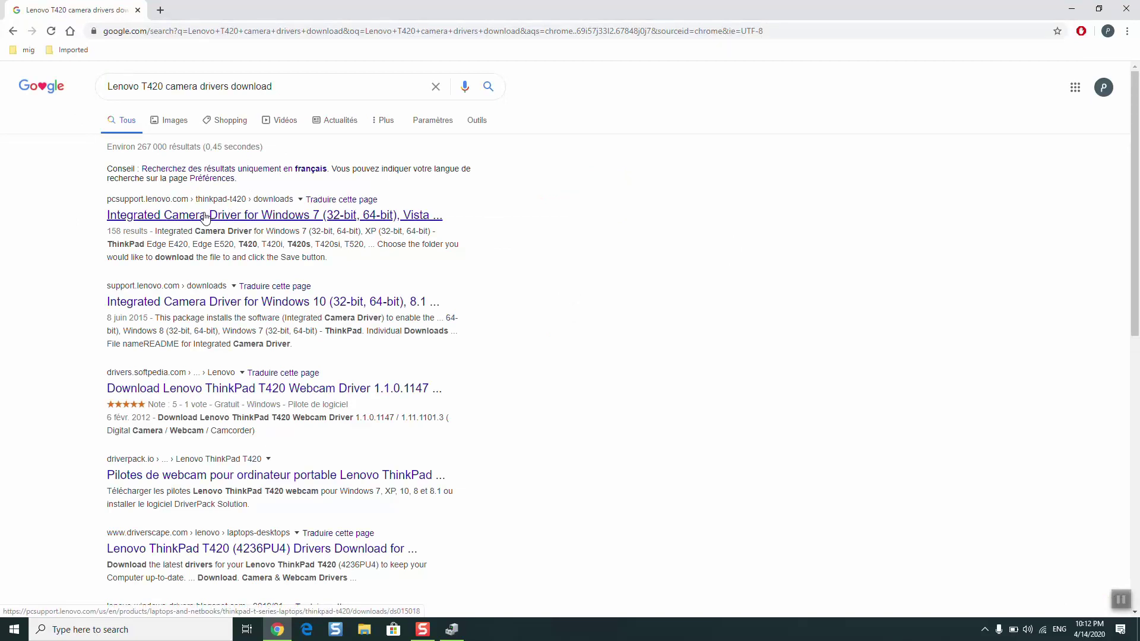
# Open Lenovo's Integrated Camera Driver page and download g1c814ww.exe (11.3 MB)
pyautogui.click(146, 225)
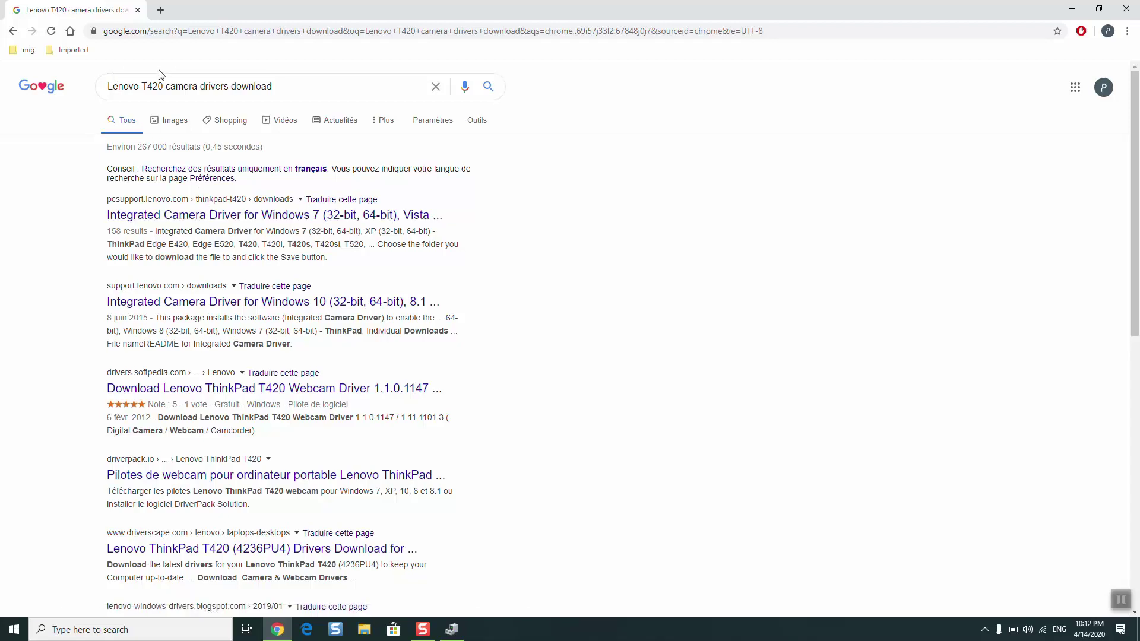
pyautogui.click(161, 85)
pyautogui.moveTo(161, 86); pyautogui.dragTo(27, 88)
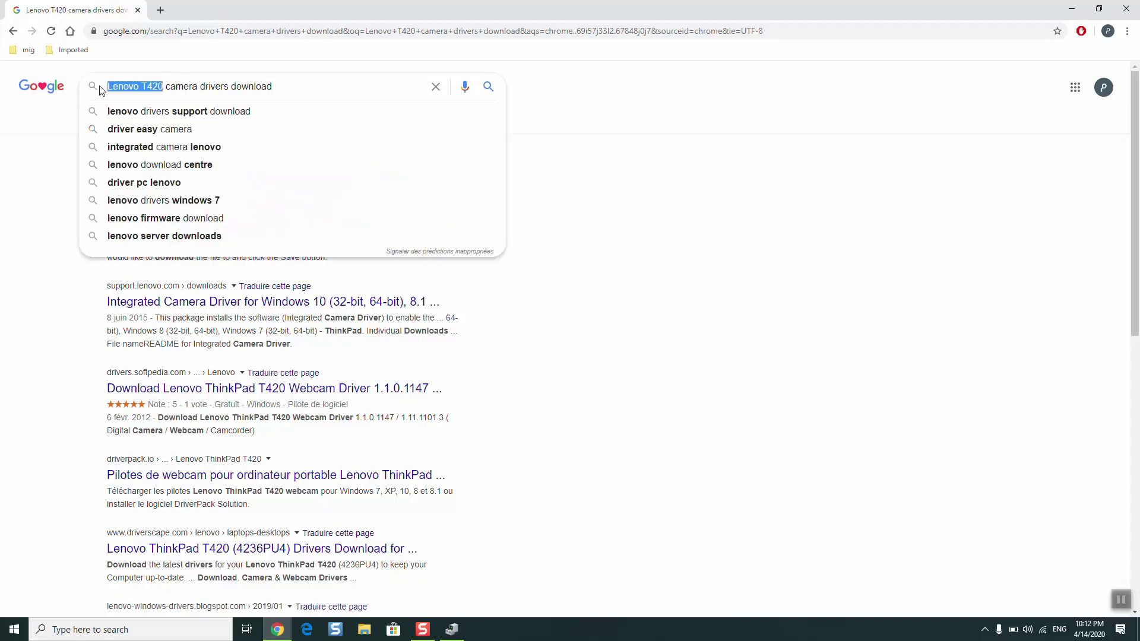
pyautogui.click(43, 201)
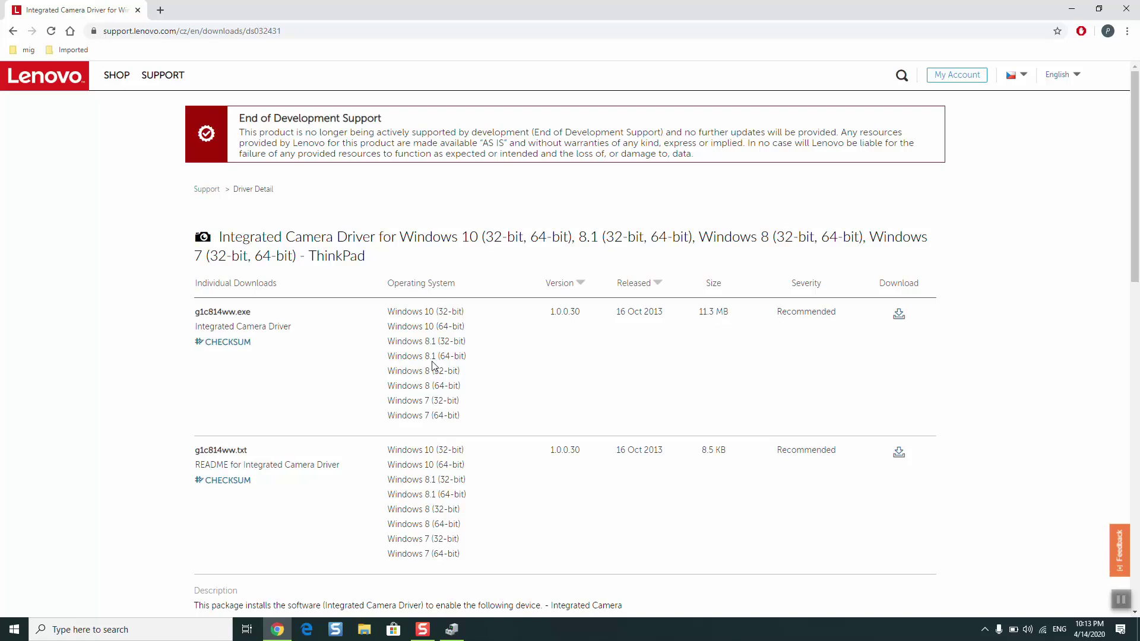
pyautogui.click(897, 318)
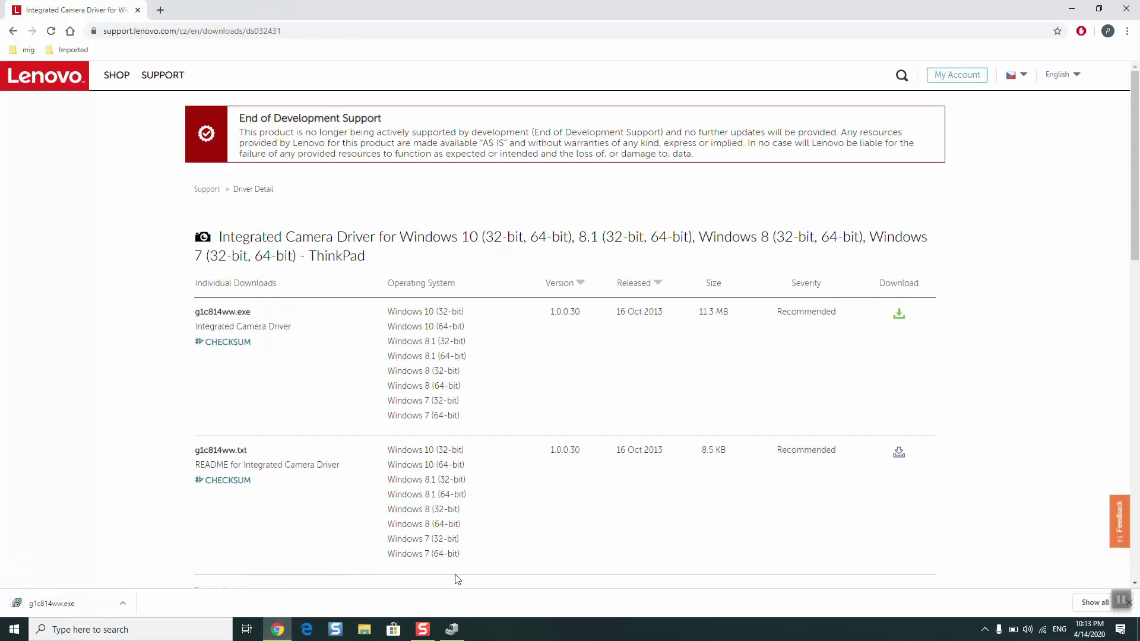
pyautogui.click(450, 632)
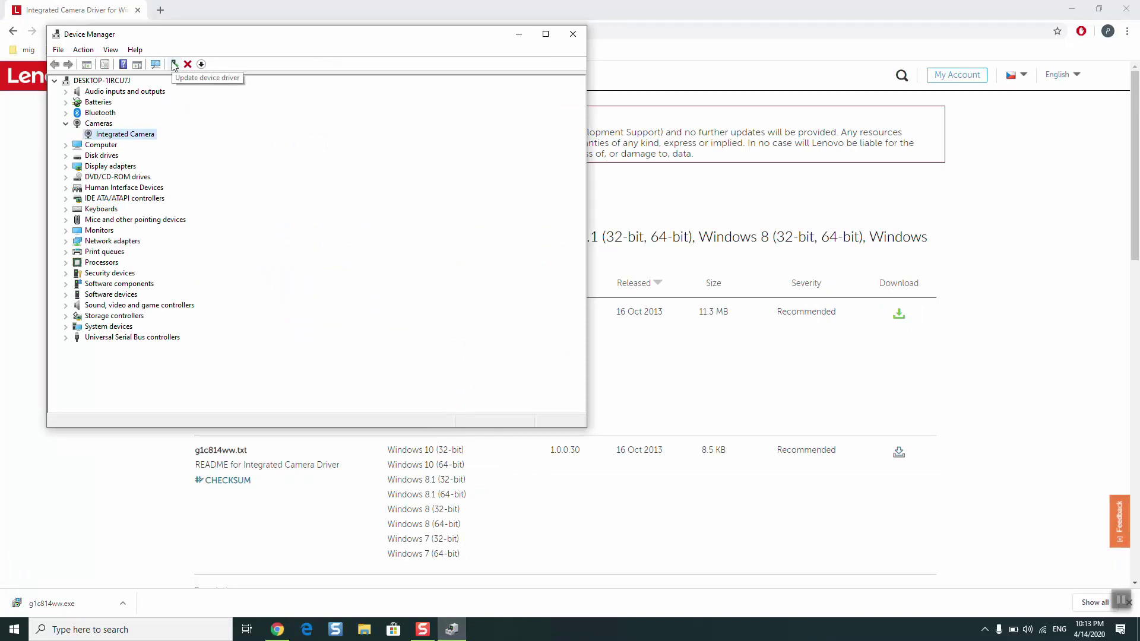
# Uninstall the Integrated Camera device, deleting its driver software as well
pyautogui.rightClick(122, 139)
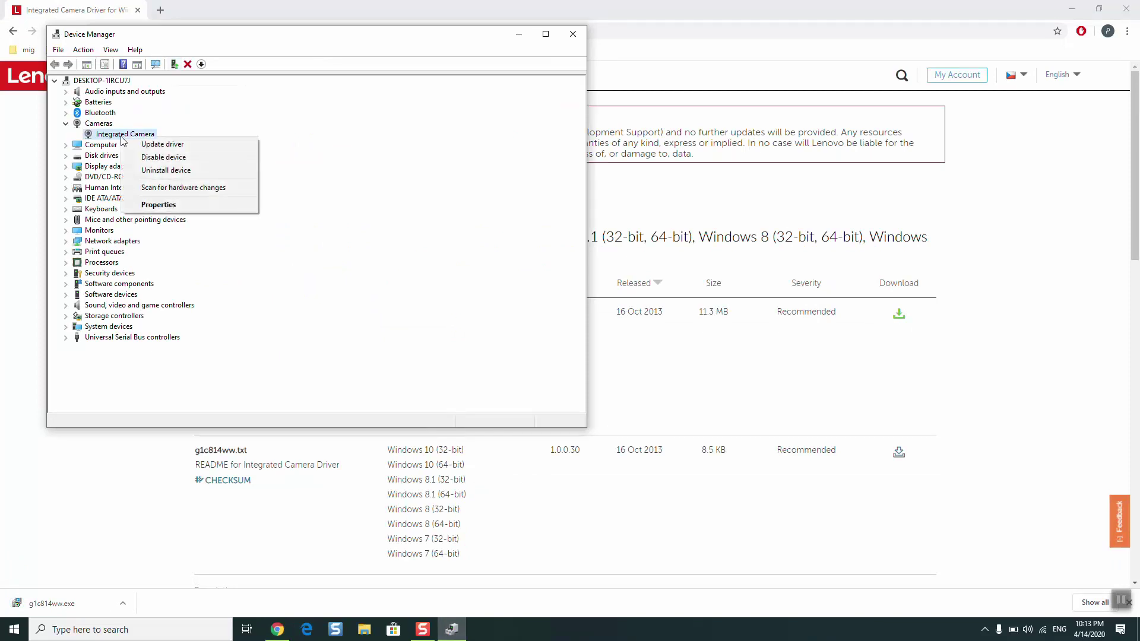
pyautogui.click(164, 171)
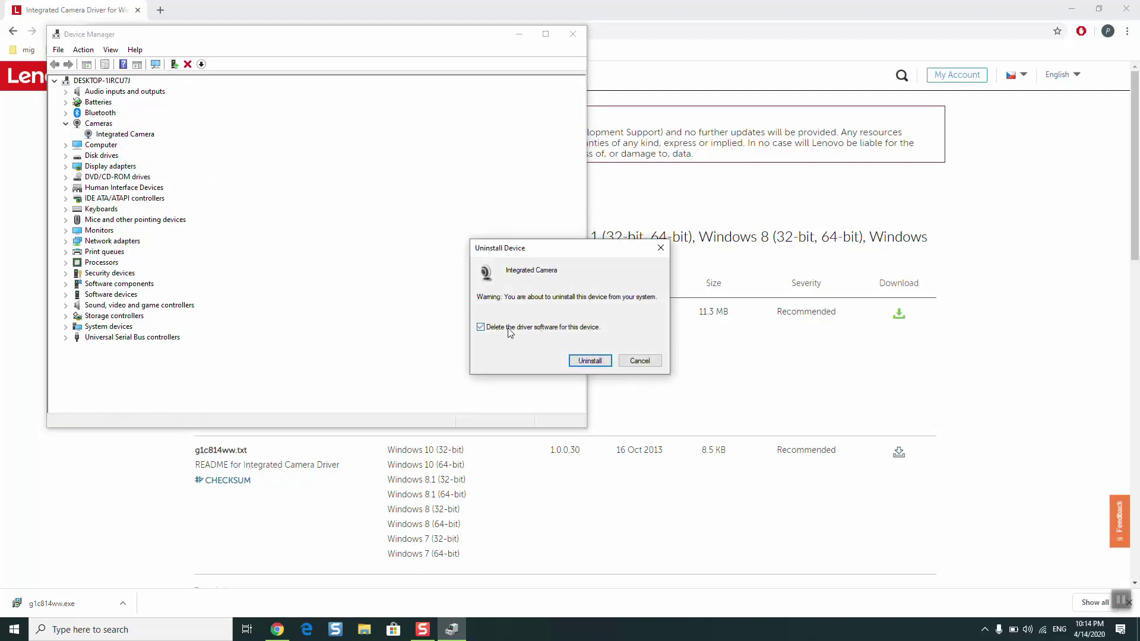
pyautogui.click(578, 363)
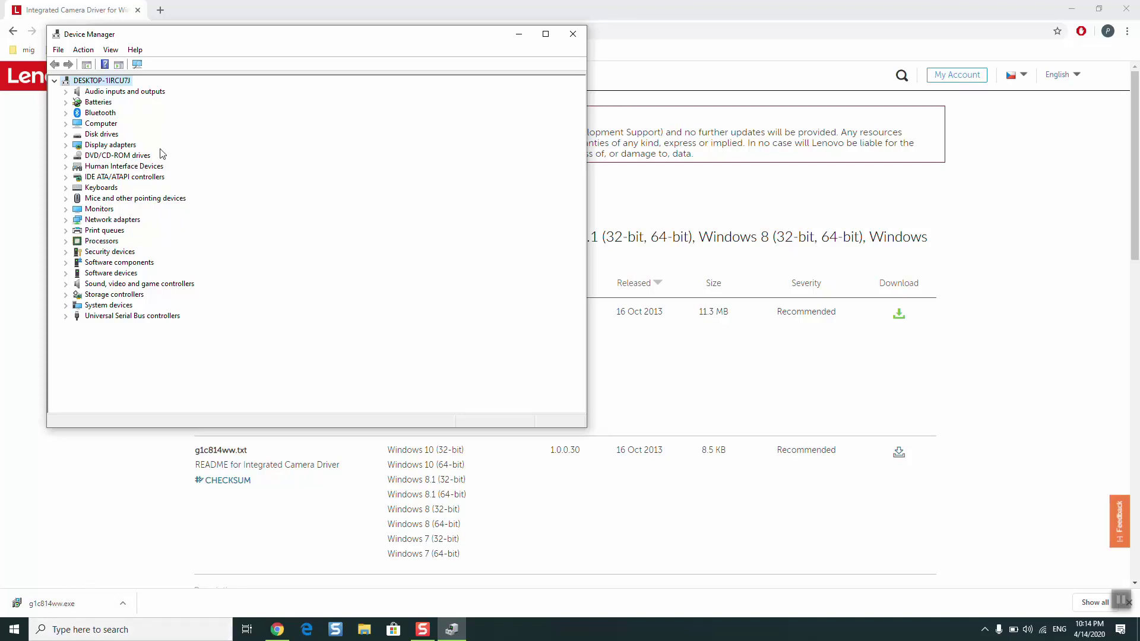
# Scan for hardware changes, then expand Cameras and select the redetected Integrated Camera
pyautogui.click(137, 64)
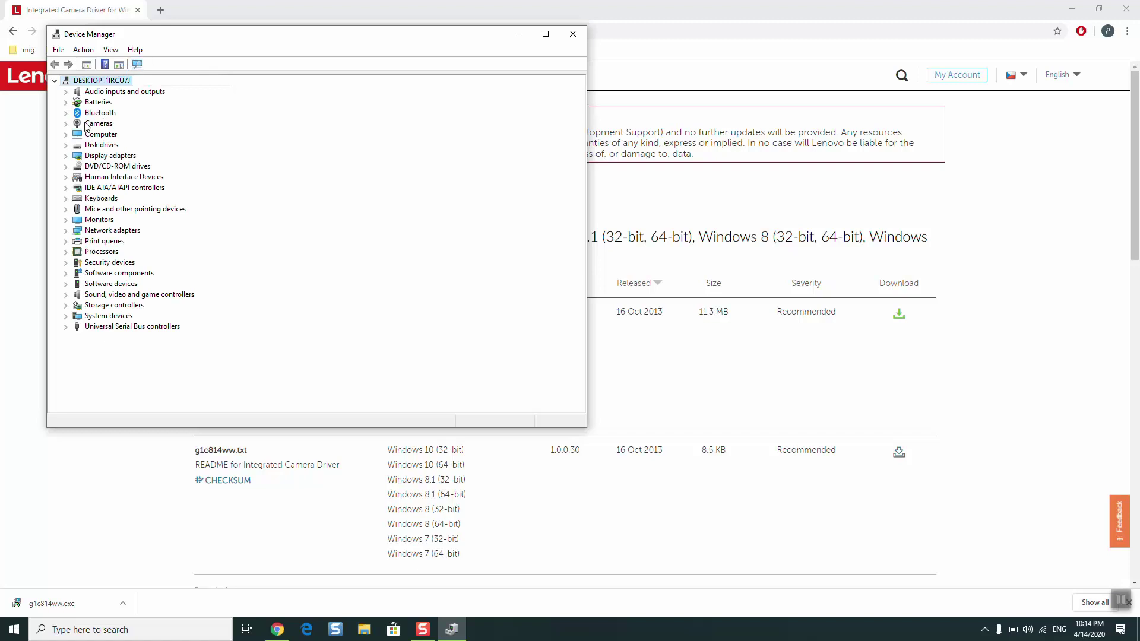
pyautogui.click(66, 124)
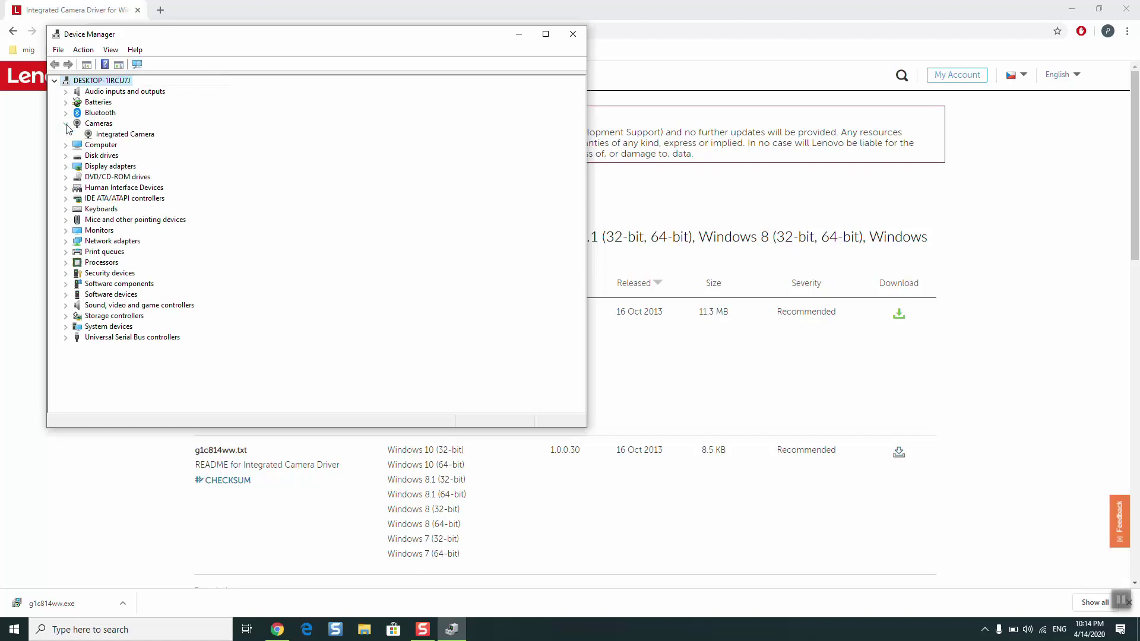
pyautogui.click(141, 135)
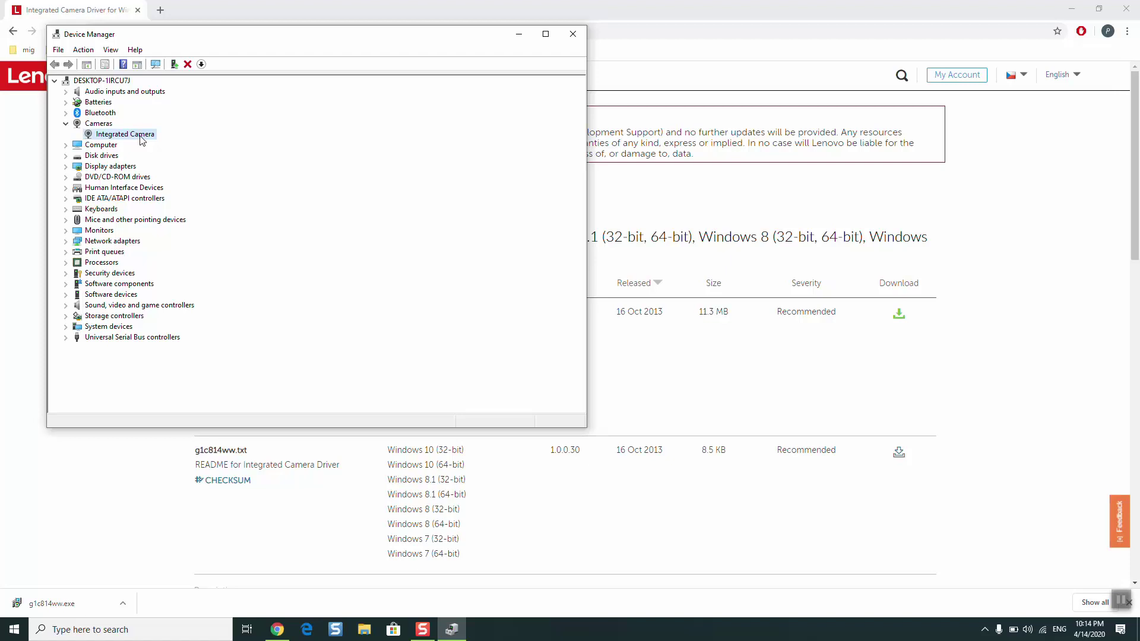
# Update the Integrated Camera driver via automatic search, then close Device Manager
pyautogui.rightClick(141, 138)
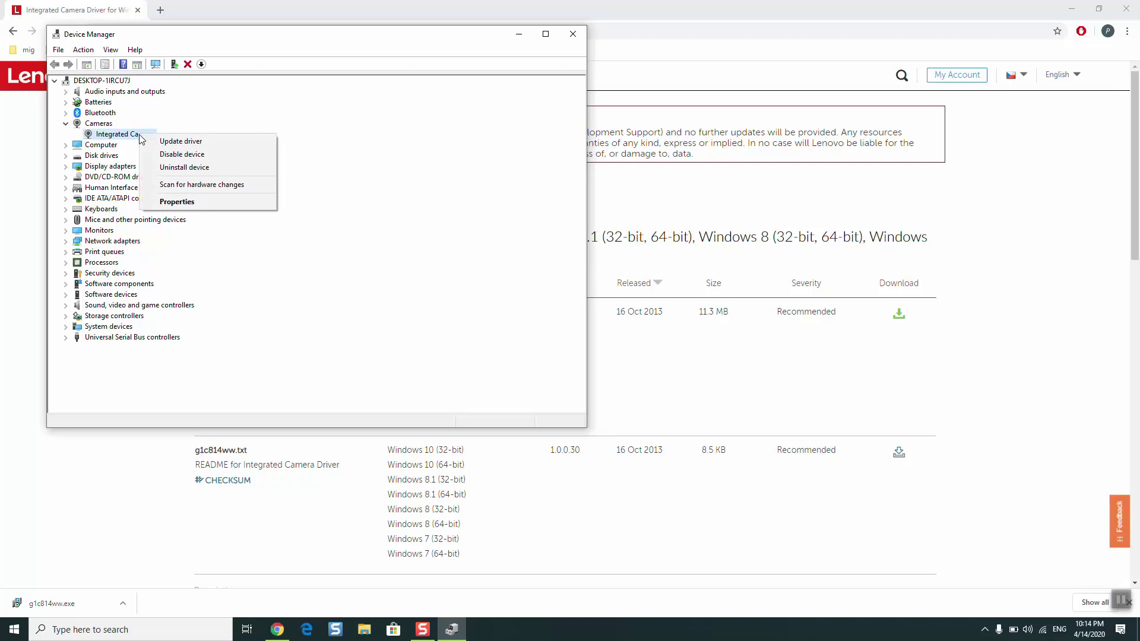
pyautogui.click(158, 142)
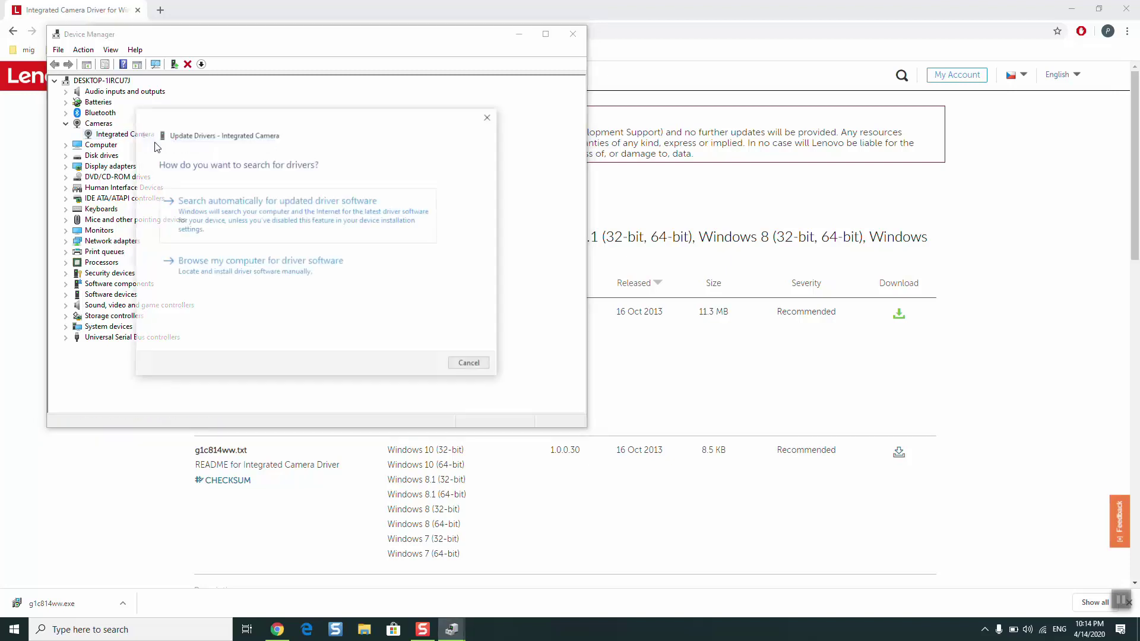
pyautogui.click(225, 229)
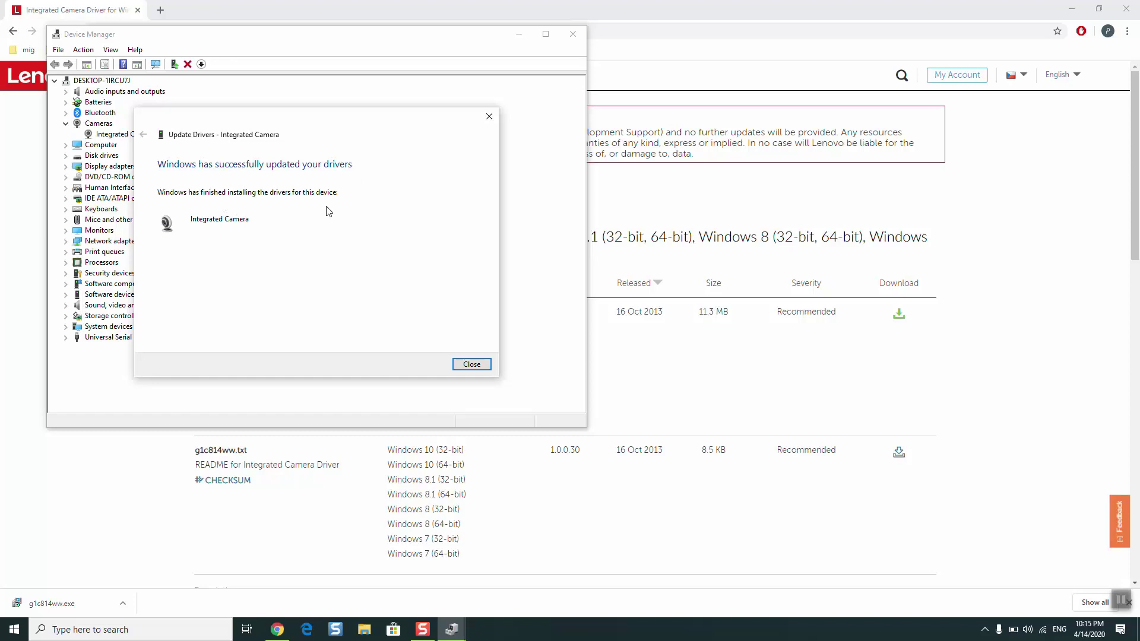
pyautogui.click(473, 364)
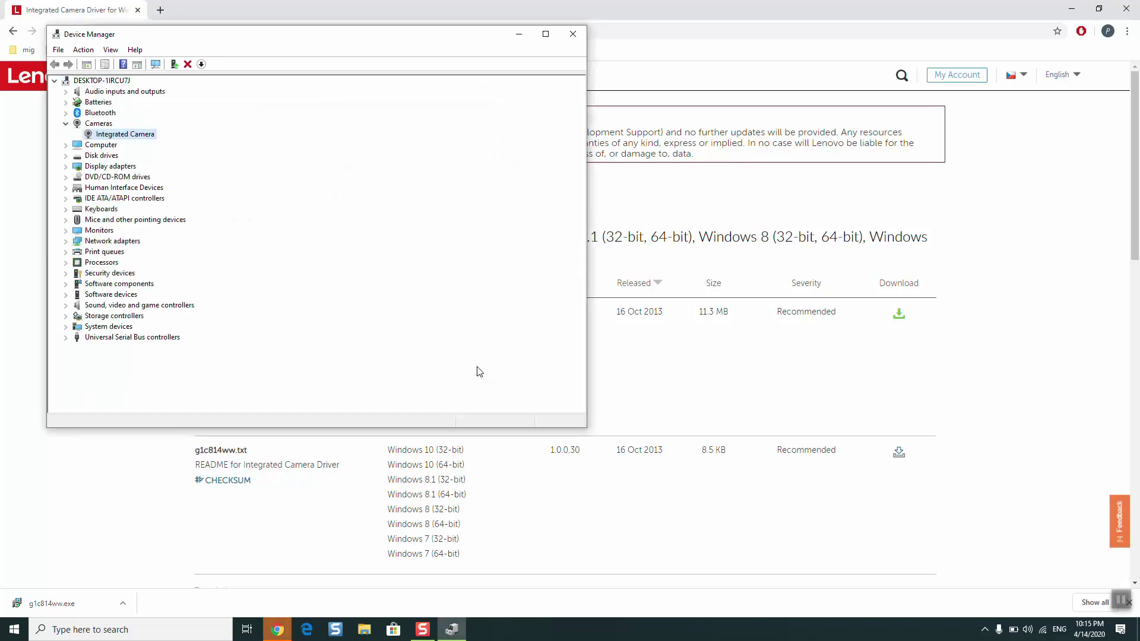
pyautogui.click(573, 34)
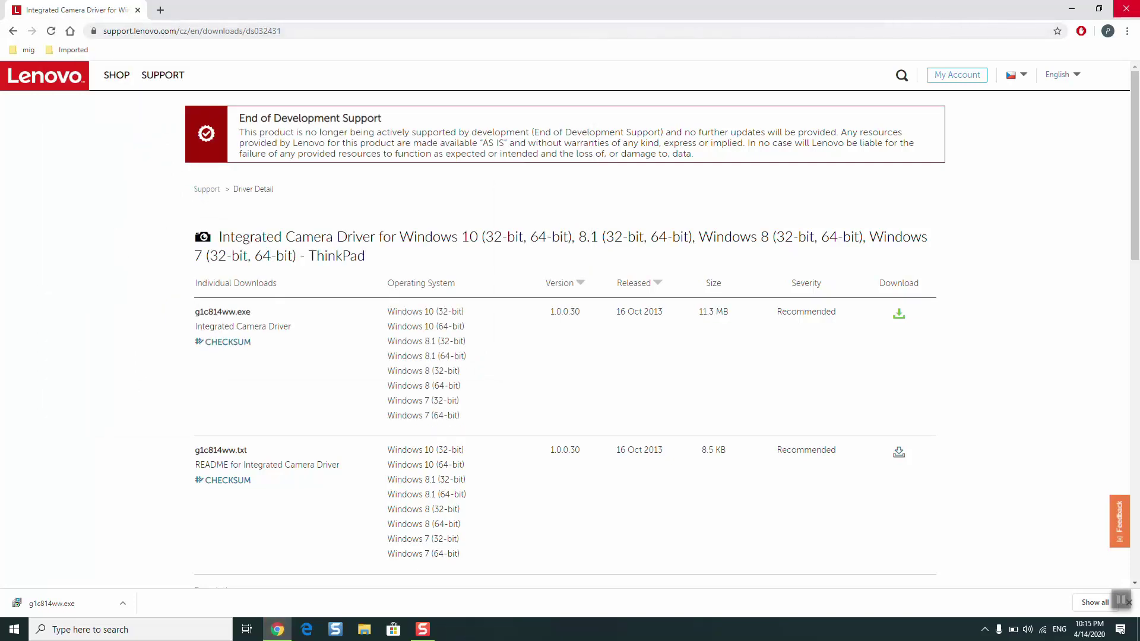
# Close Chrome and launch Windows Settings by searching 'settings' from the taskbar
pyautogui.click(1126, 9)
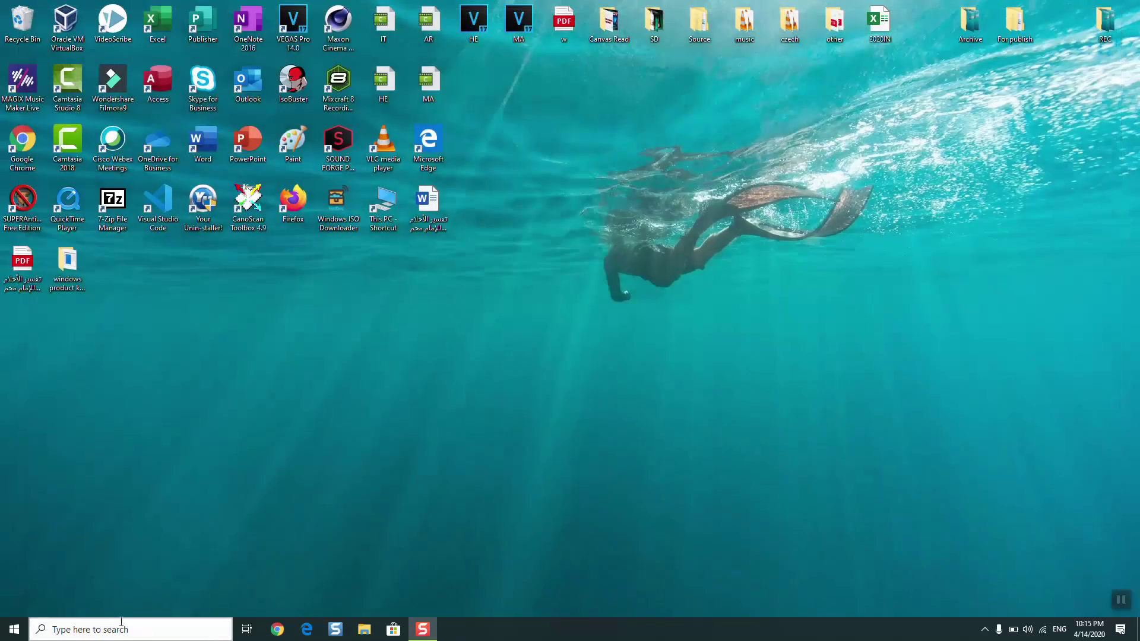
pyautogui.click(140, 630)
pyautogui.write('settings')
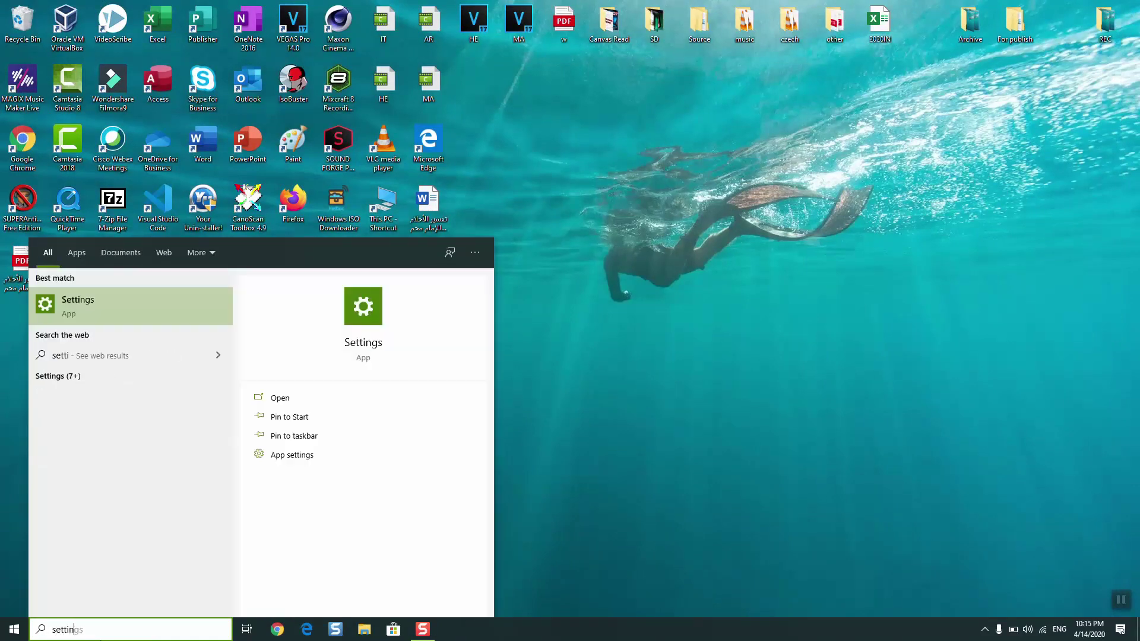
pyautogui.click(131, 296)
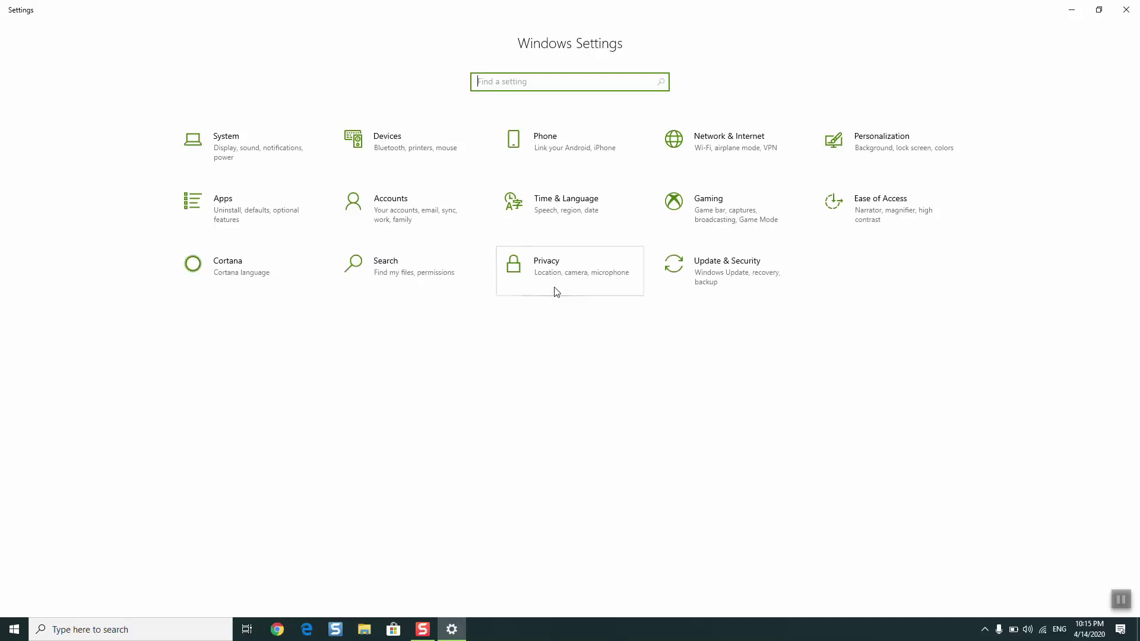
# Confirm camera access is on under Privacy > Camera, then close Settings
pyautogui.click(547, 282)
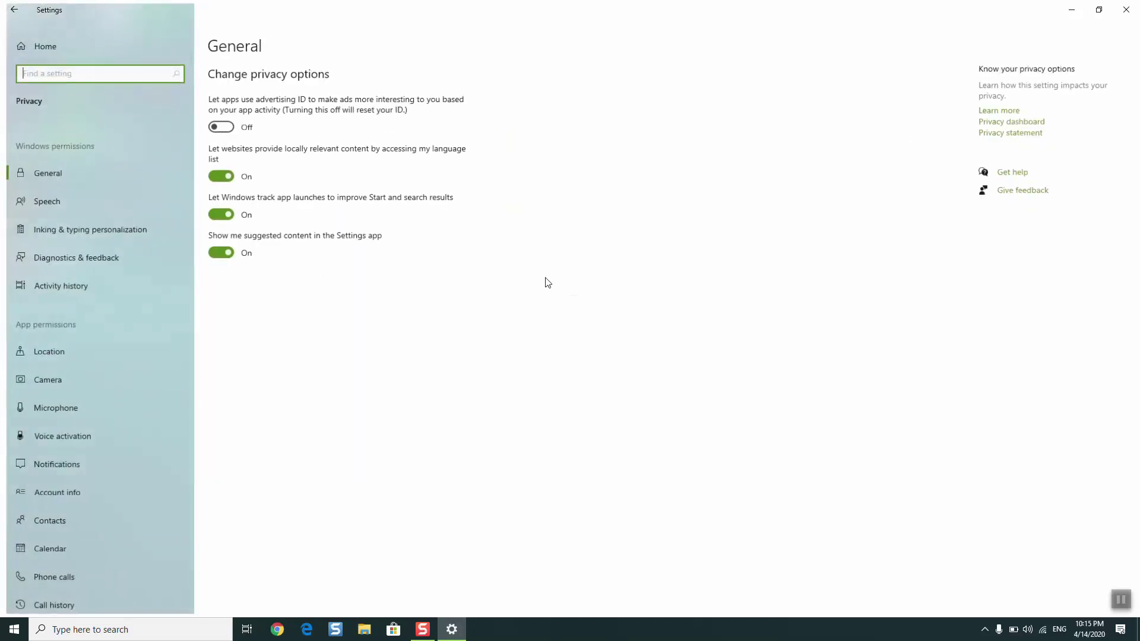
pyautogui.click(101, 383)
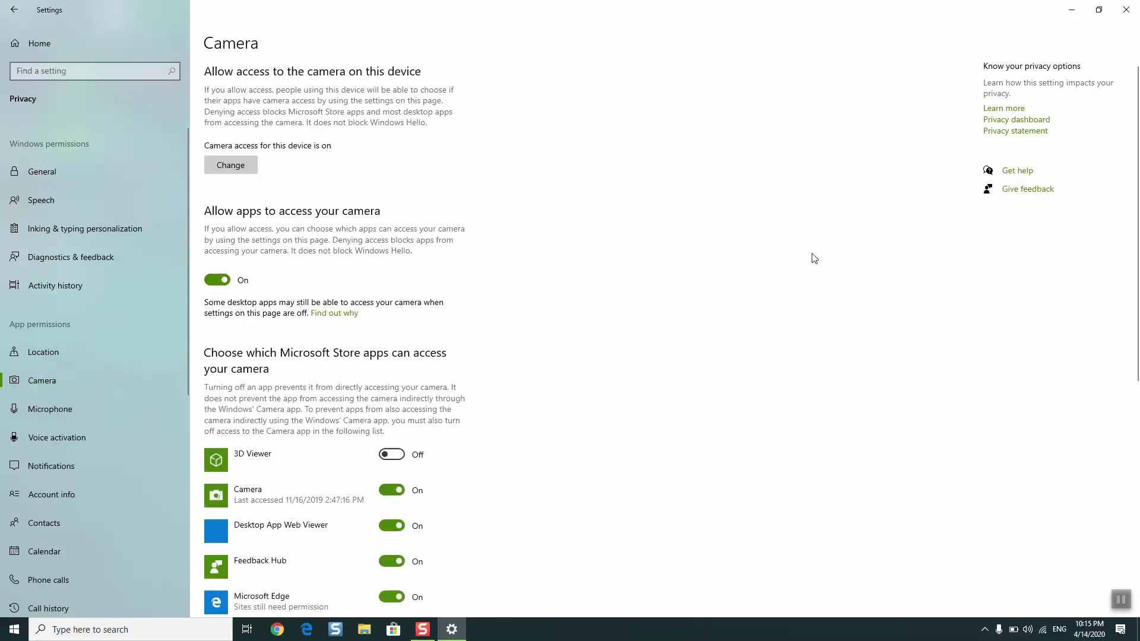
pyautogui.moveTo(1136, 235)
pyautogui.mouseDown()
pyautogui.moveTo(1136, 469)
pyautogui.moveTo(1138, 221)
pyautogui.mouseUp()
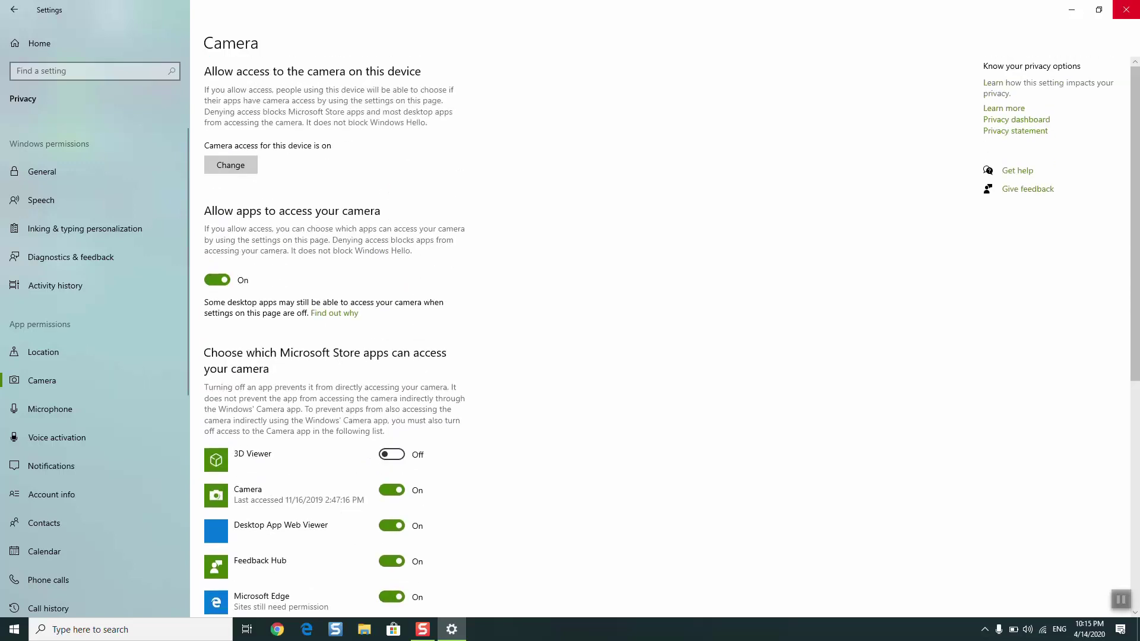
pyautogui.click(1126, 10)
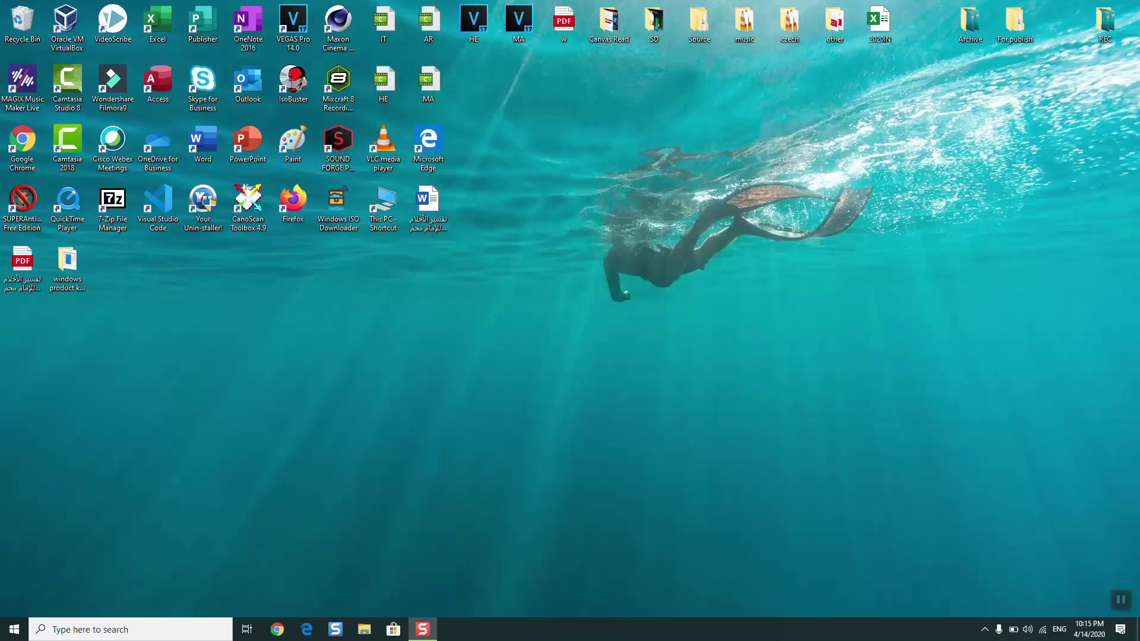